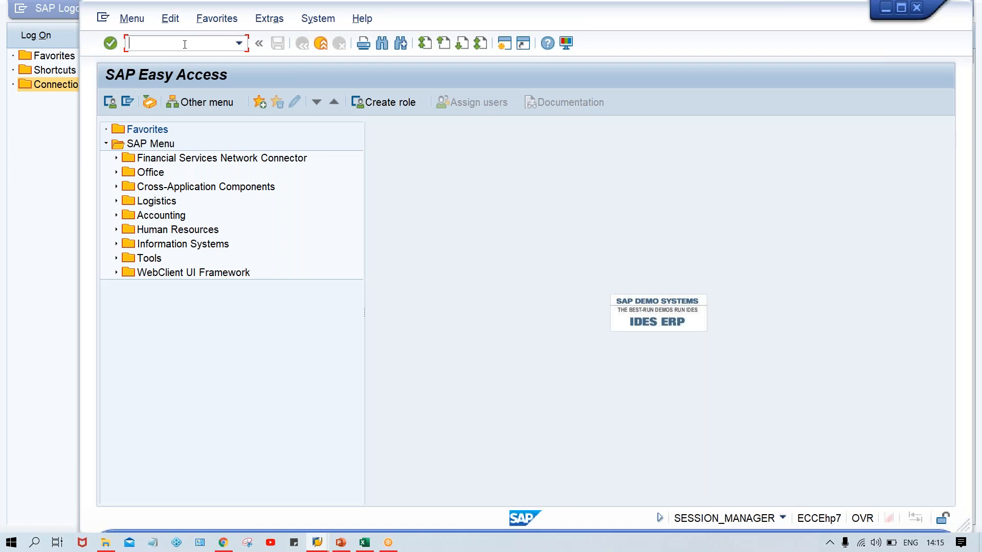
Switch from SAP Easy Access to the Class workbook in Excel.
click(387, 193)
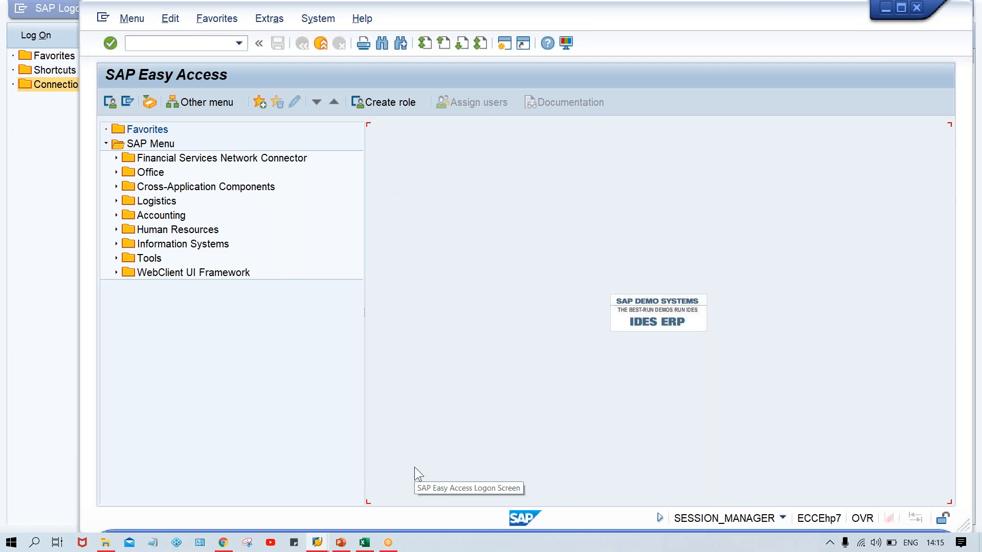
click(365, 543)
click(665, 364)
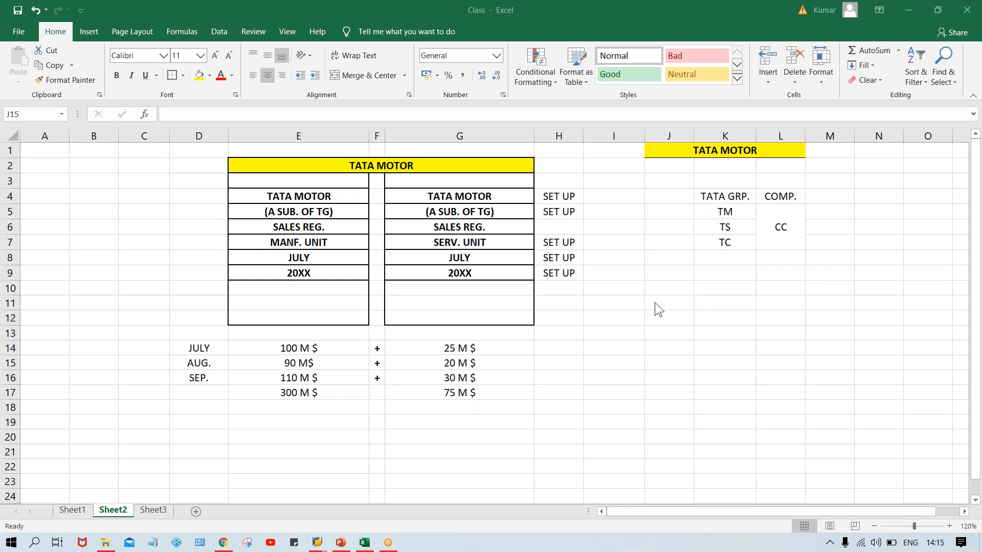
Enter the letters A, B, C, D and E across cells J11 to N11 of Sheet2.
click(669, 304)
text(A)
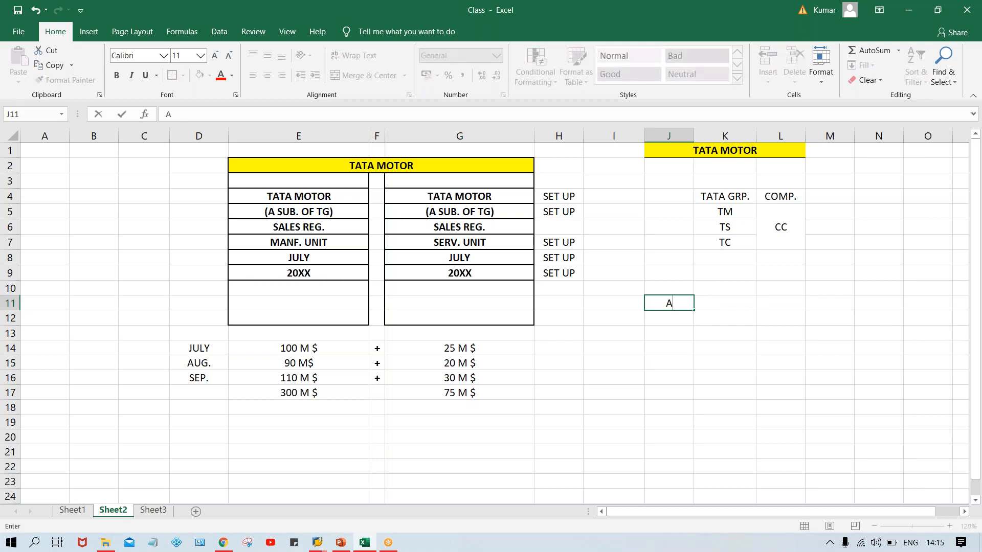
key(Tab)
text(B)
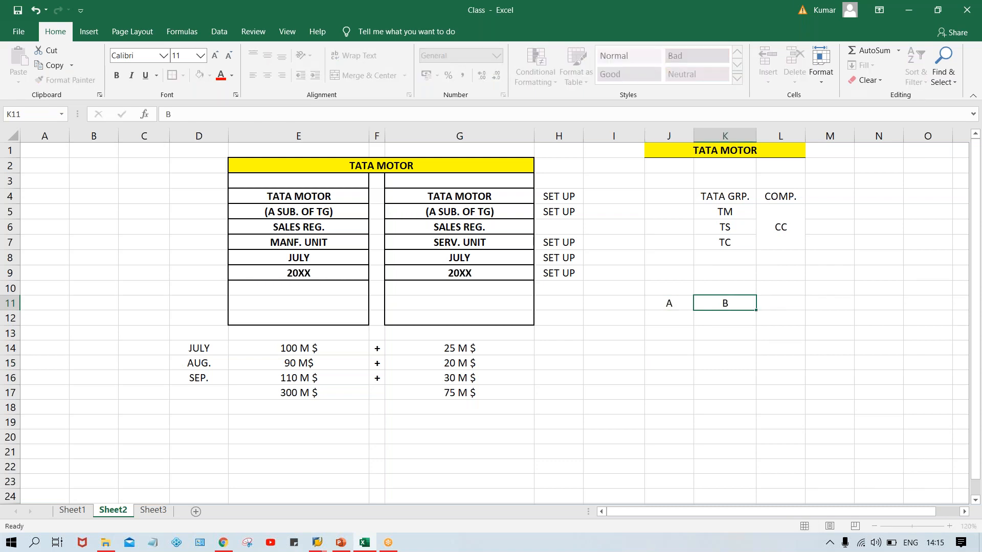
key(Tab)
text(C)
key(Tab)
text(D)
key(Tab)
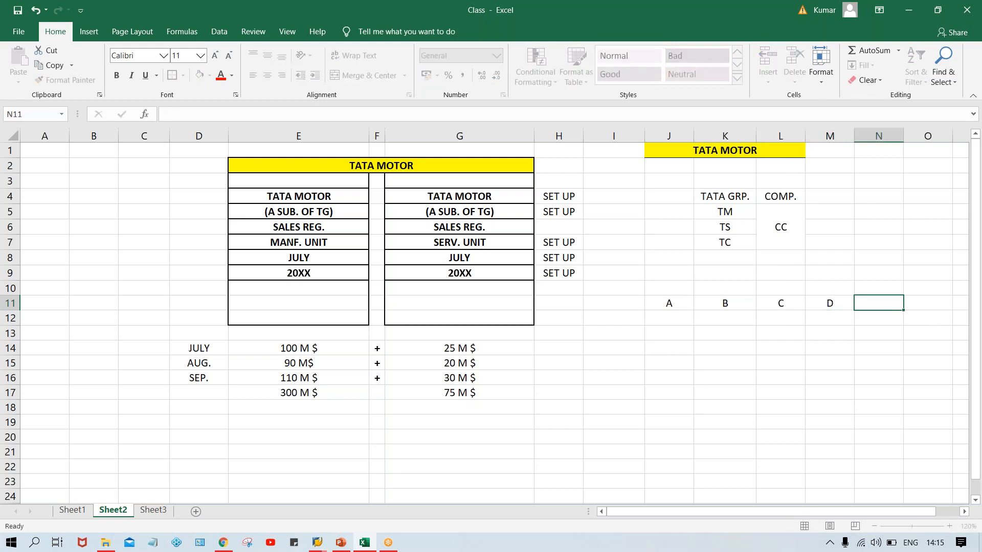
text(E)
key(Return)
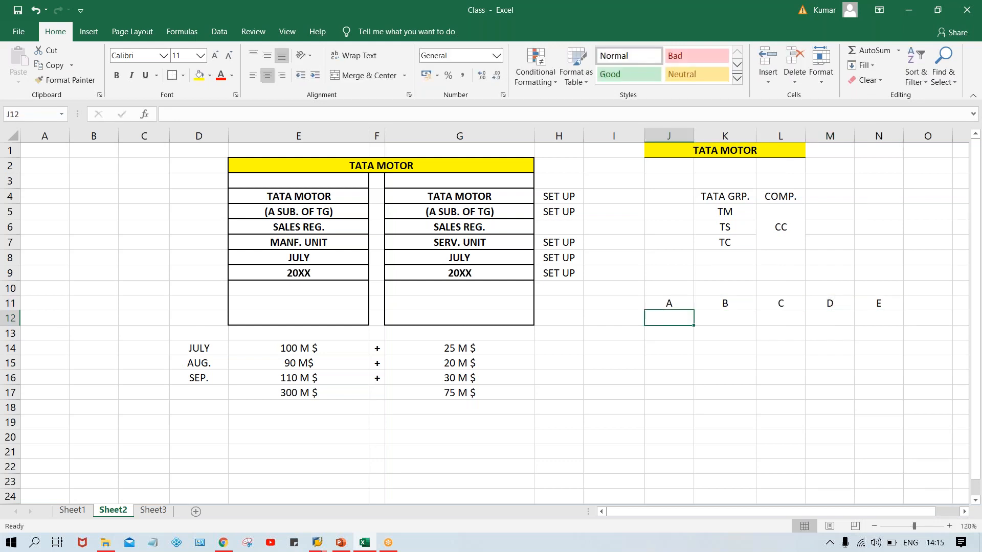
Fill the cells holding A and E in row 11 with yellow.
click(659, 302)
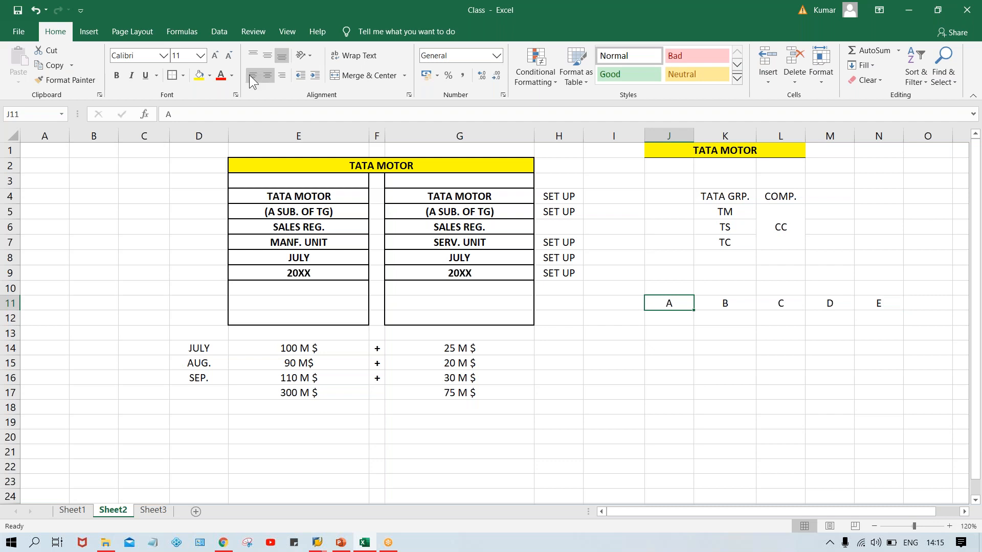
click(200, 76)
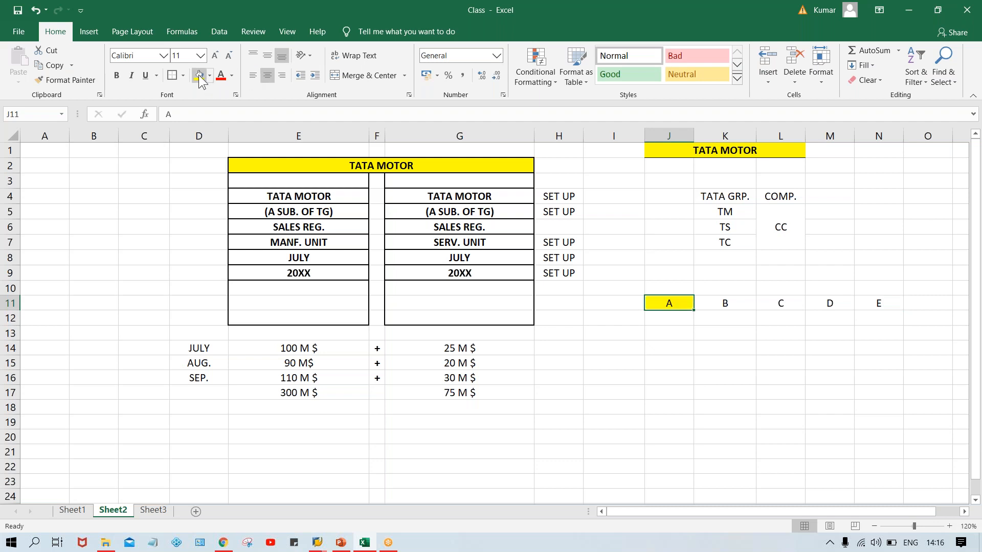
click(881, 304)
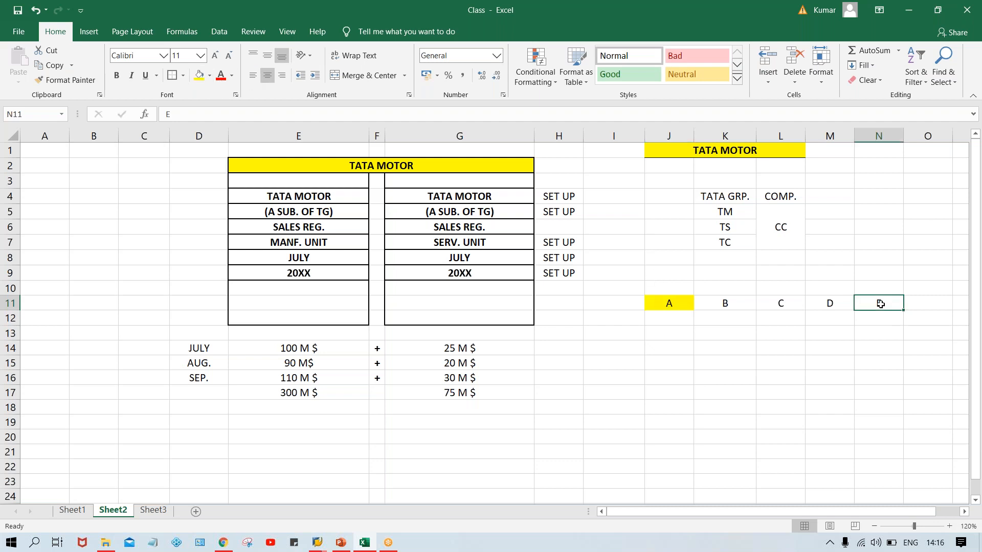
click(199, 76)
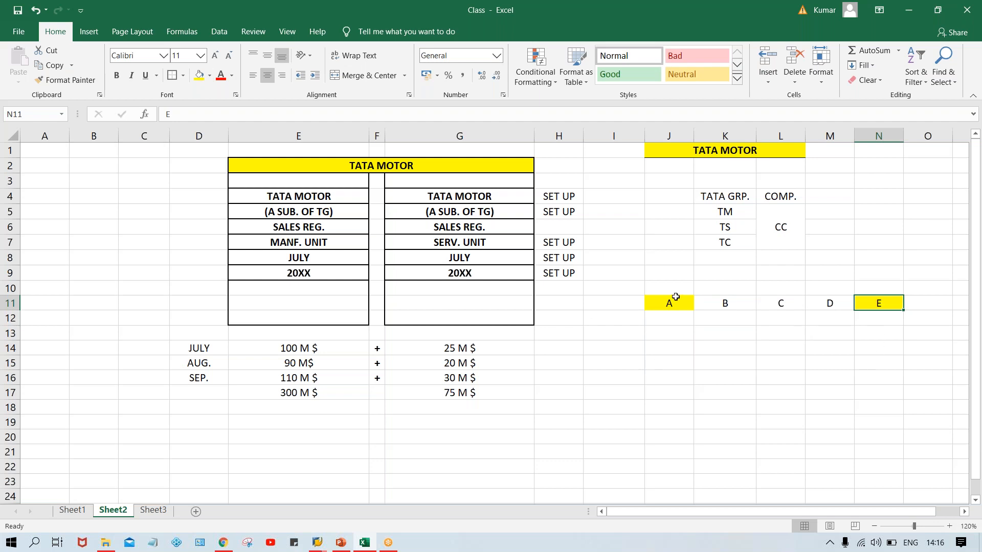
Draw a right block arrow about 8.2 cm wide and 0.6 cm high above the letters, running from A to E.
drag(670, 276, 857, 272)
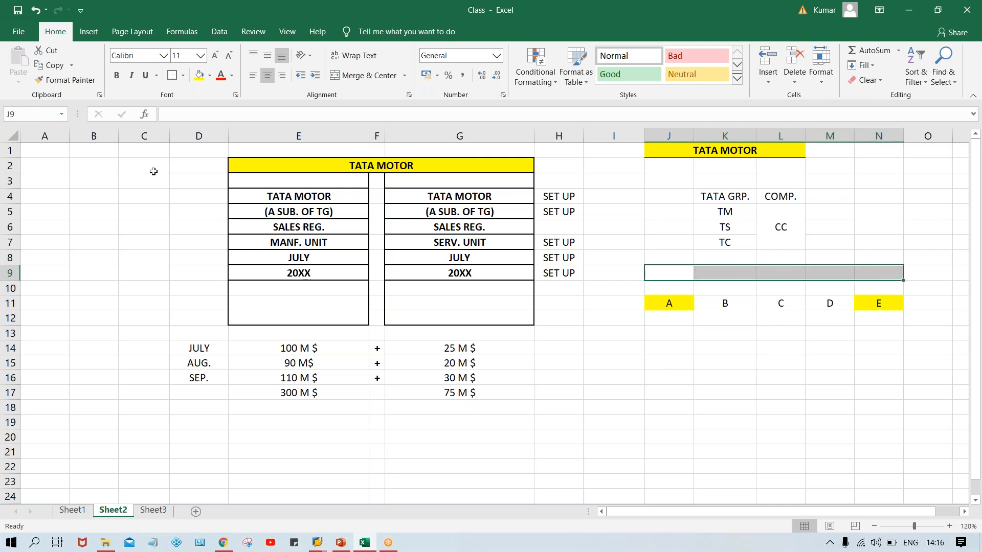
click(89, 35)
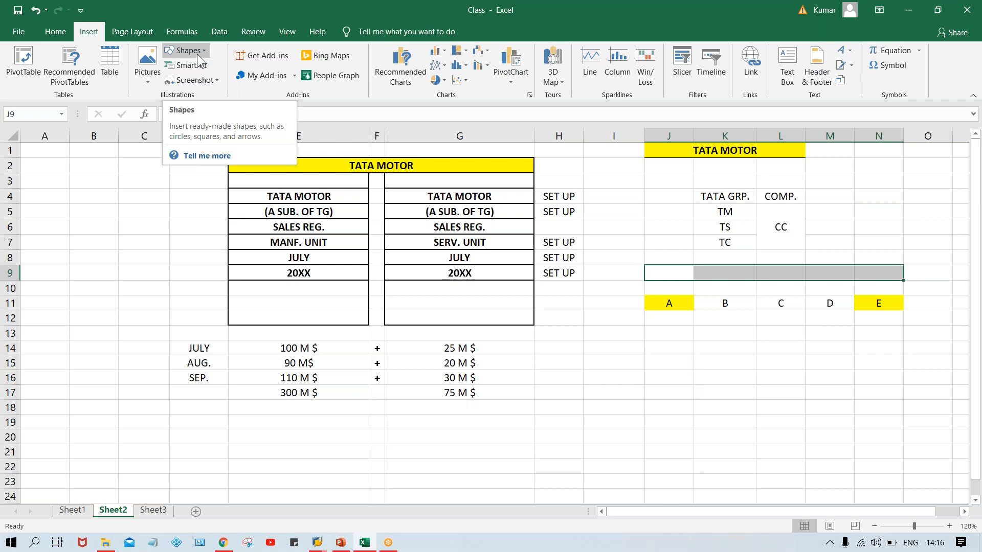
click(198, 53)
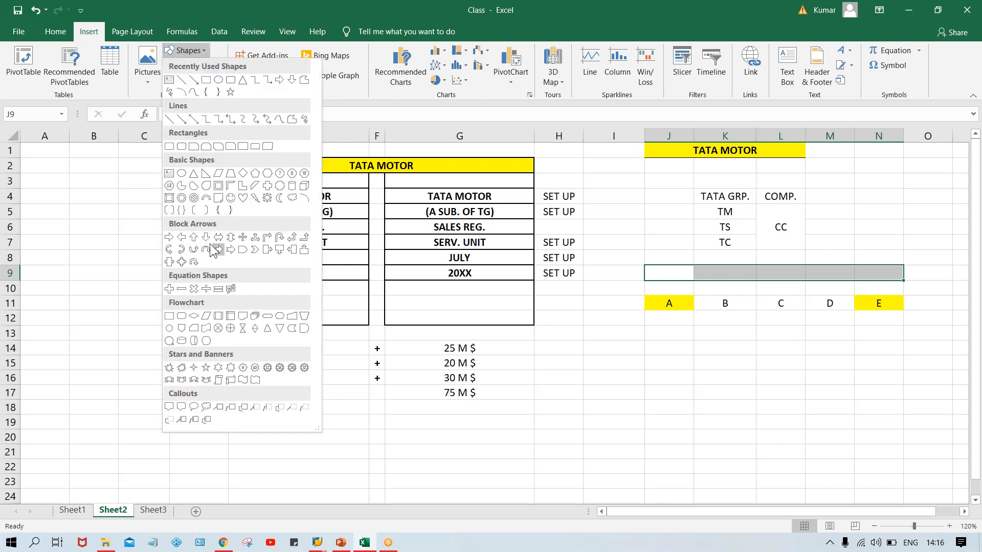
click(168, 237)
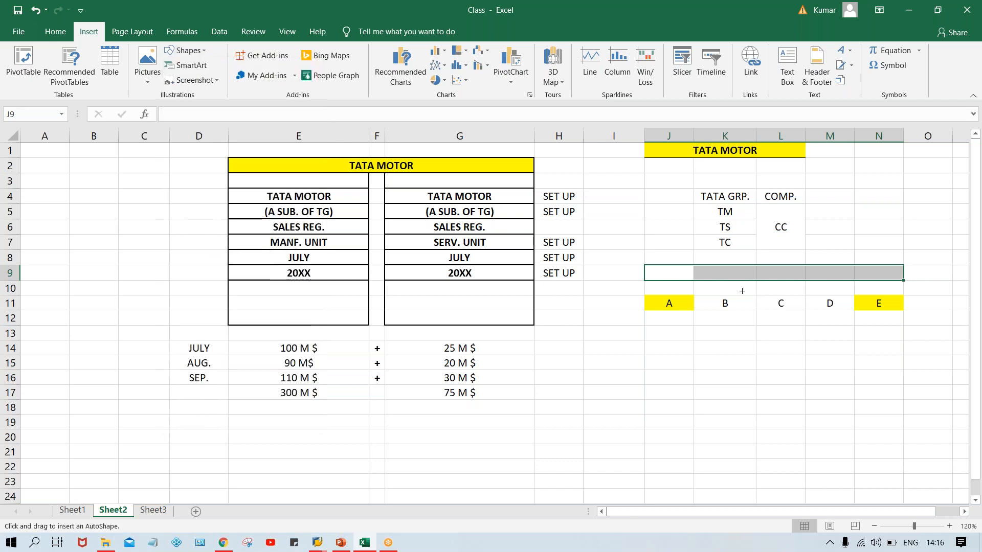
mouse_move(650, 270)
mouse_down()
mouse_move(878, 277)
mouse_move(886, 288)
mouse_up()
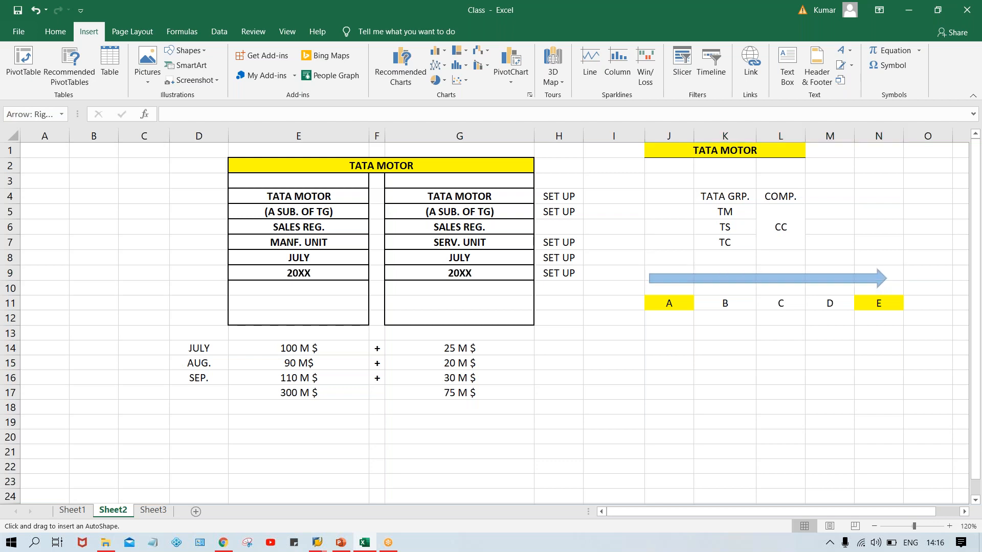
click(835, 325)
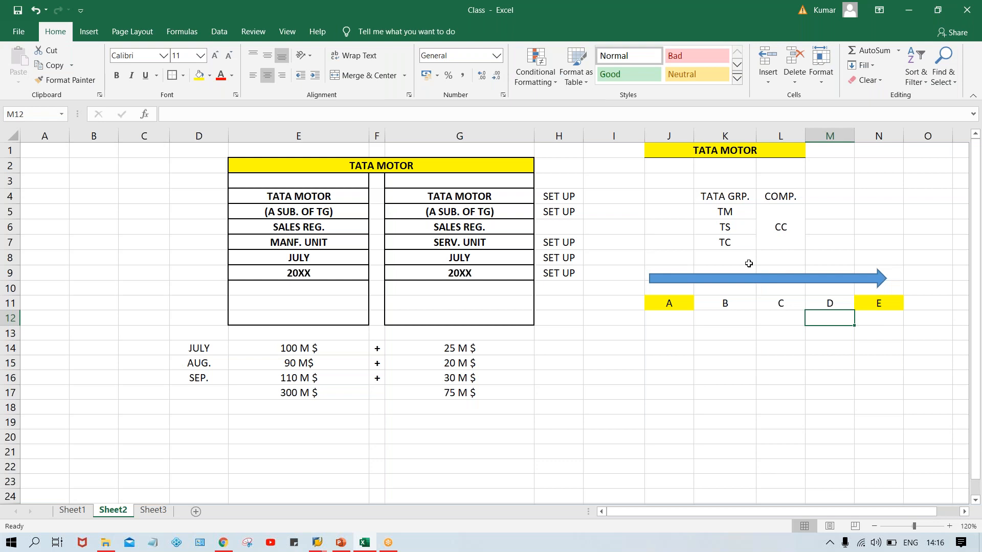
Merge and center cells K8:L8 above the arrow and enter the bold label ROAD.
drag(749, 264, 782, 259)
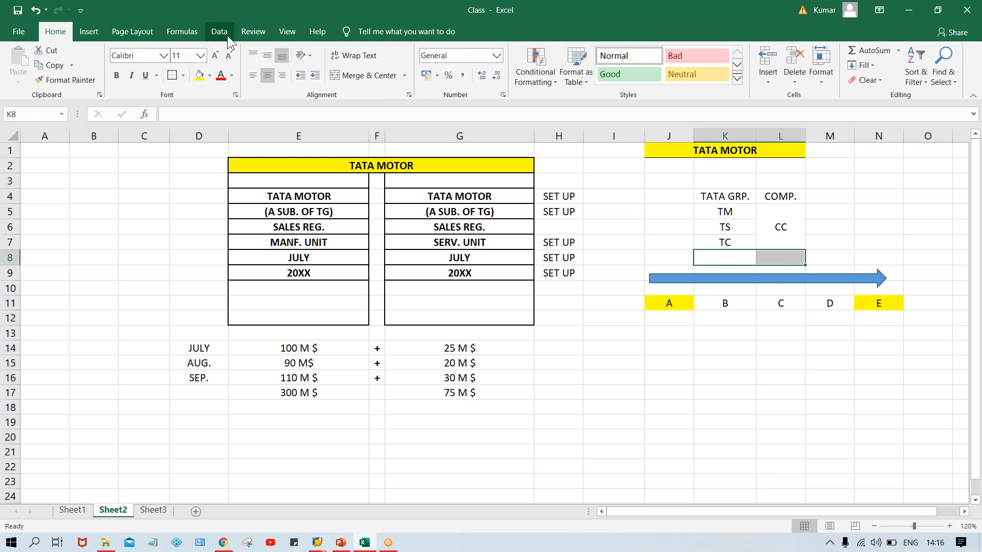
click(363, 75)
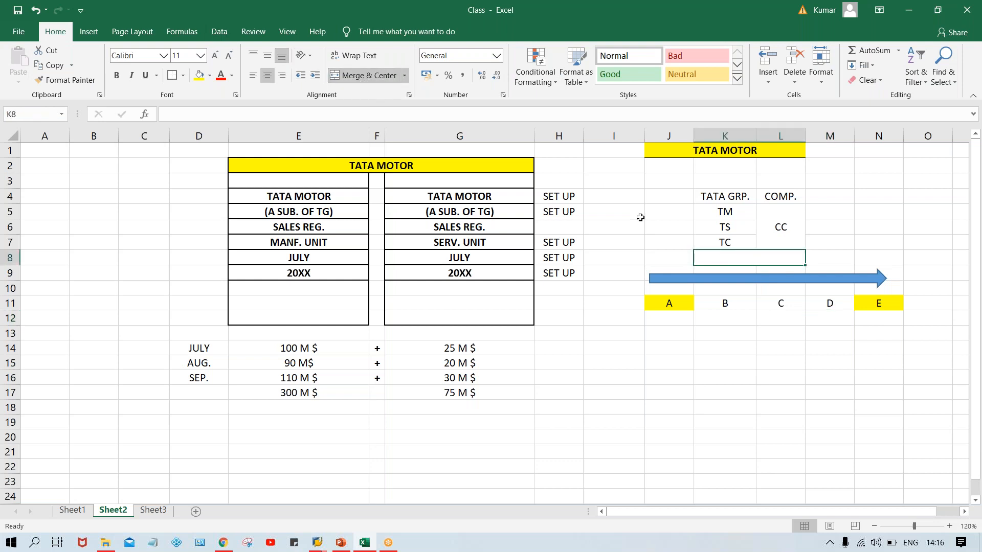
text(ROAD)
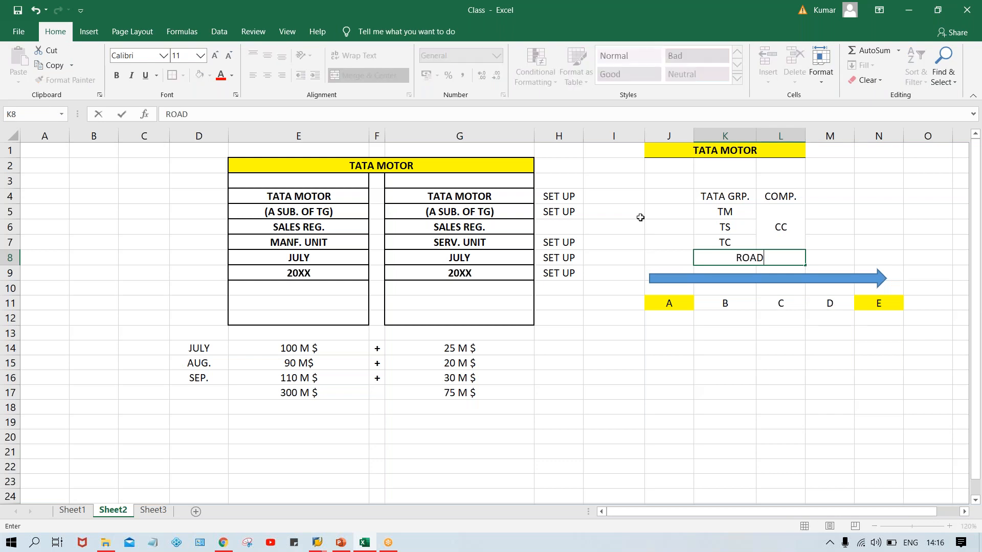
click(640, 217)
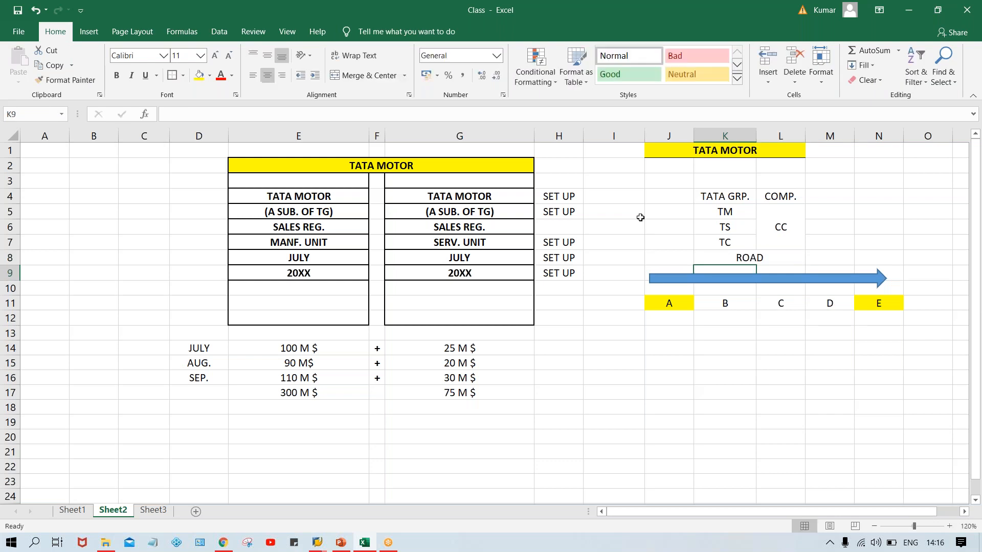
click(772, 257)
key(ctrl+b)
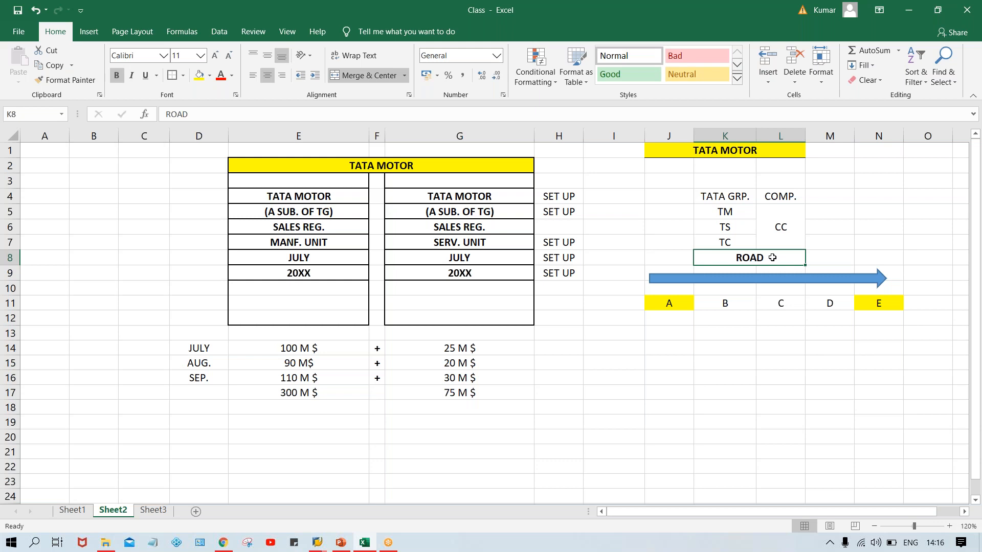
Draw an upward-curving block arrow about 7.7 cm wide and 3.2 cm high below the letters, running from A to E.
click(769, 393)
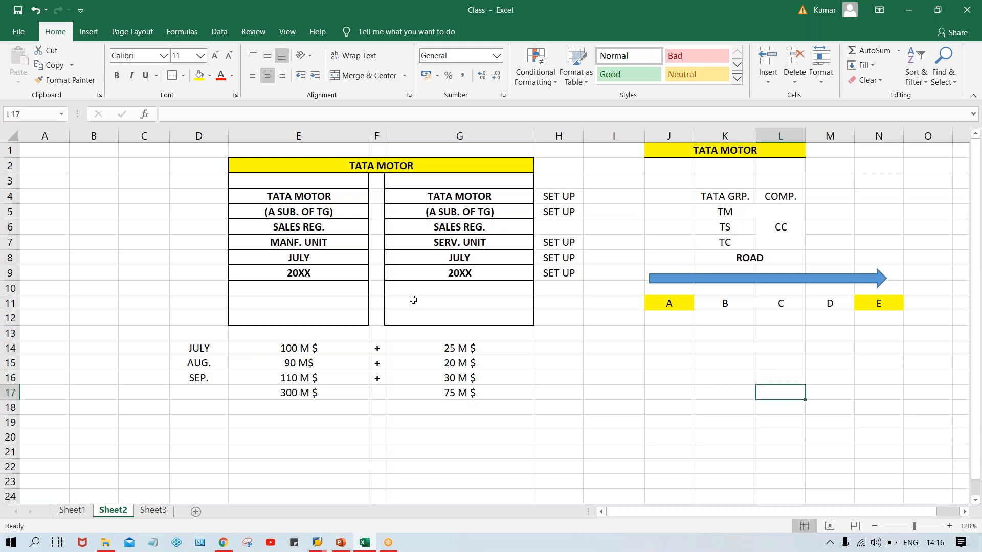
click(88, 34)
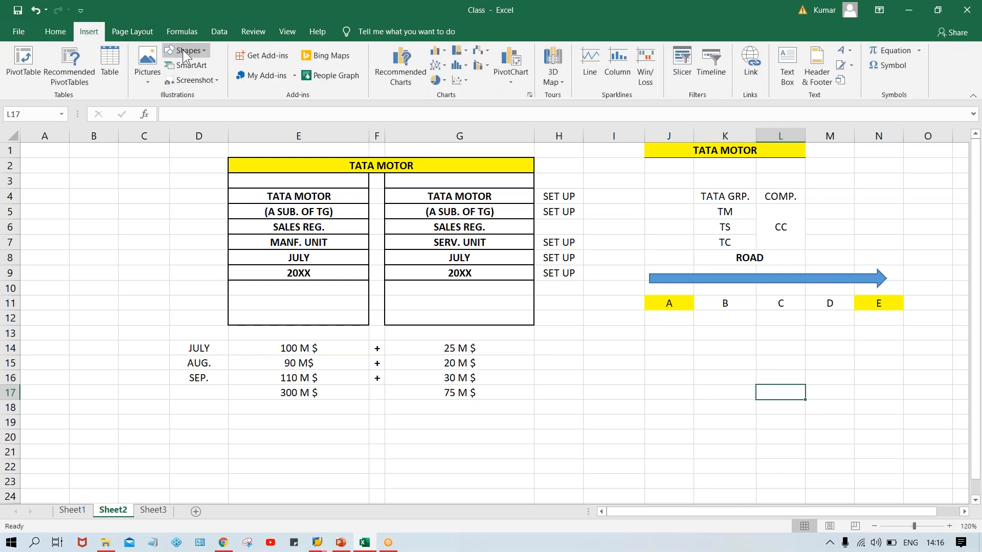
click(183, 51)
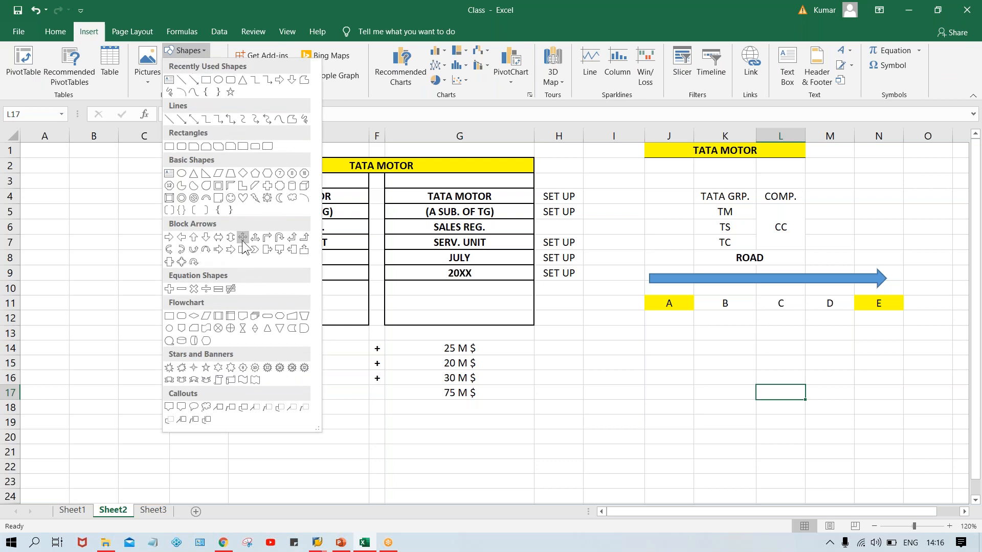
click(195, 251)
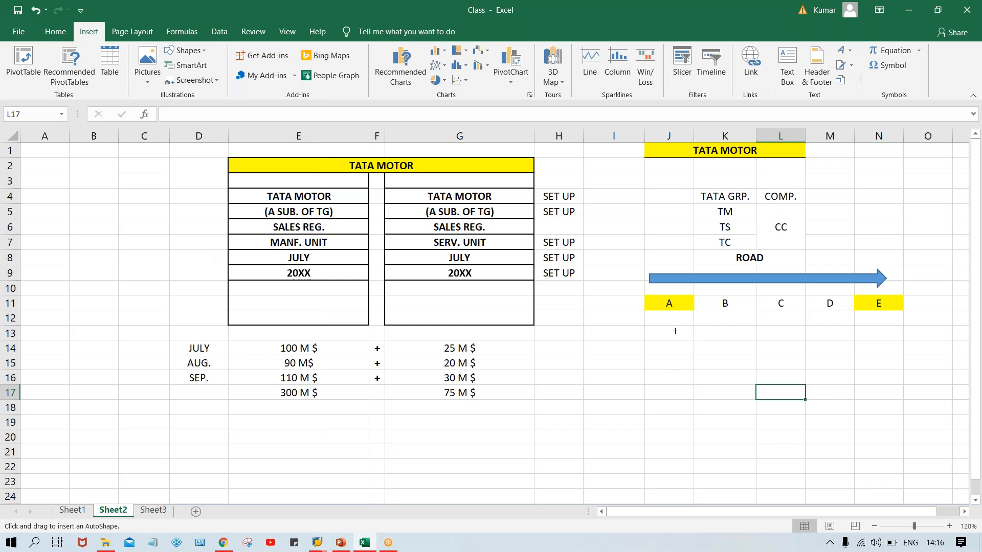
mouse_move(669, 322)
mouse_down()
mouse_move(826, 403)
mouse_move(892, 415)
mouse_up()
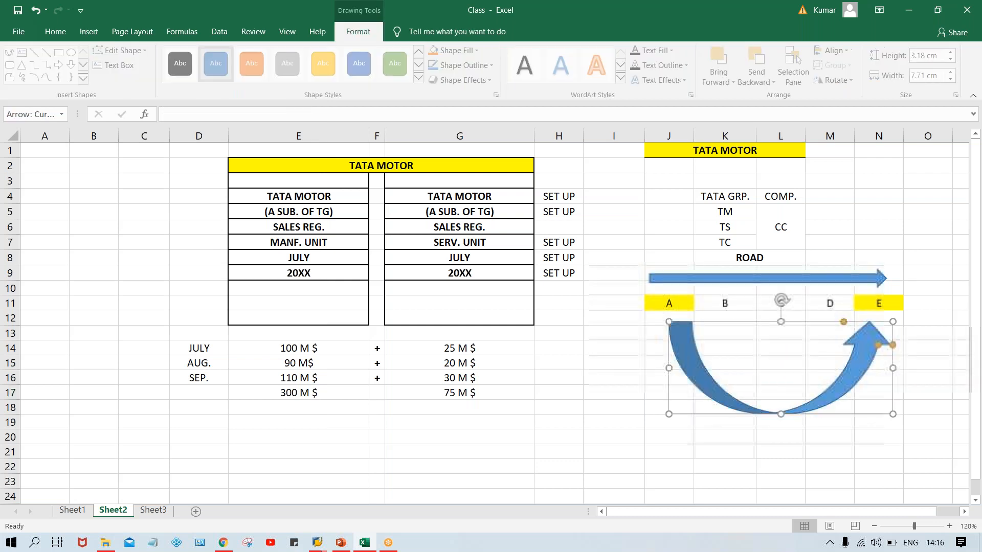
Extend the label above the straight arrow to read ROAD (PATH).
click(764, 259)
double_click(778, 257)
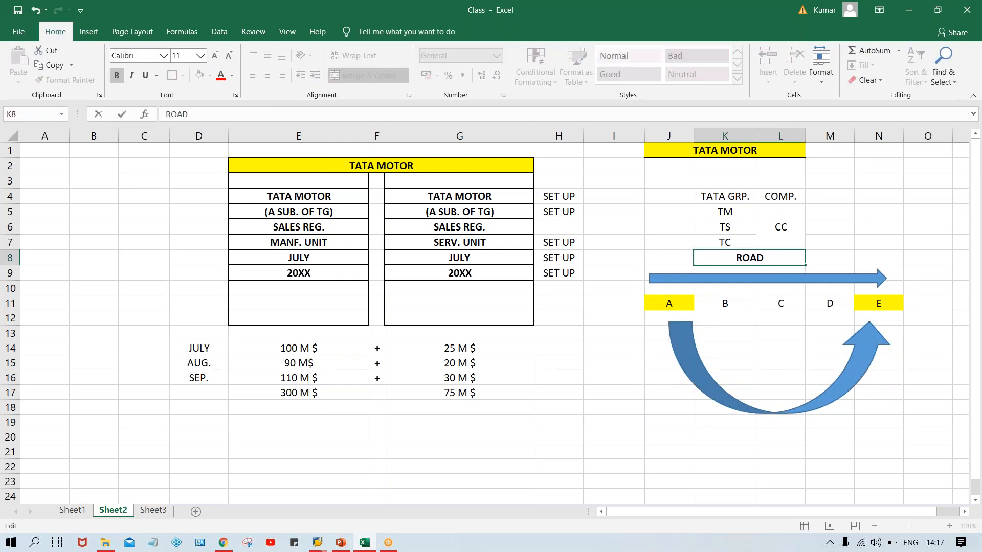
text((PATH)
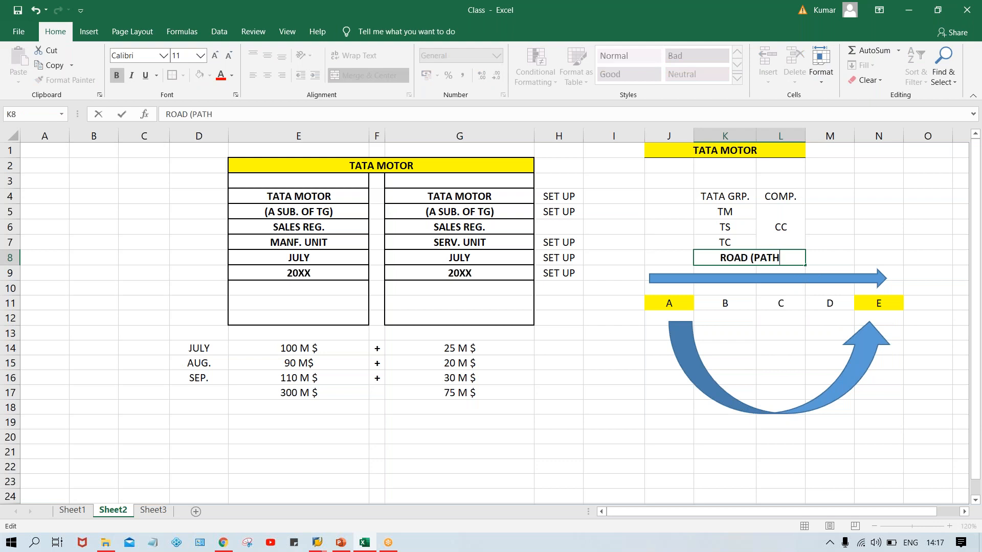
text())
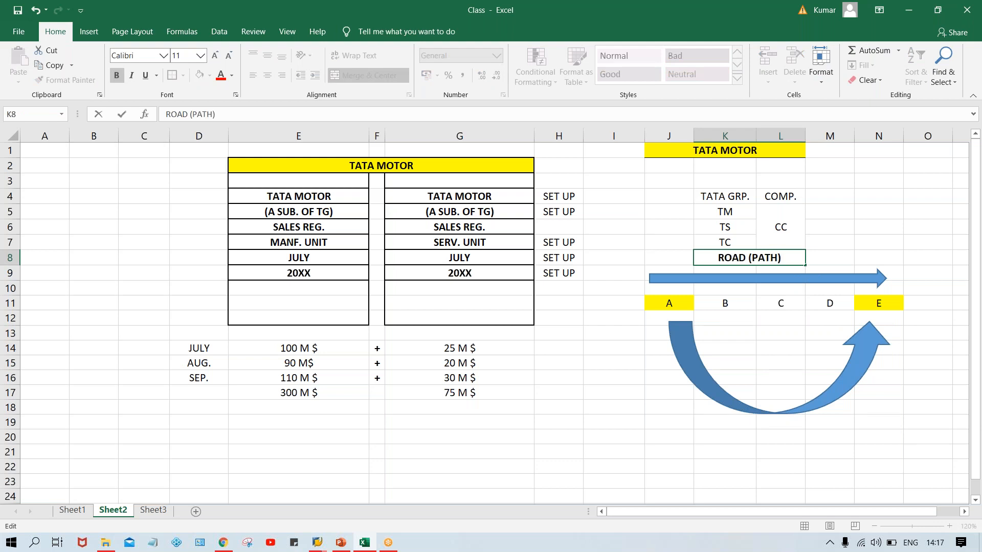
click(916, 417)
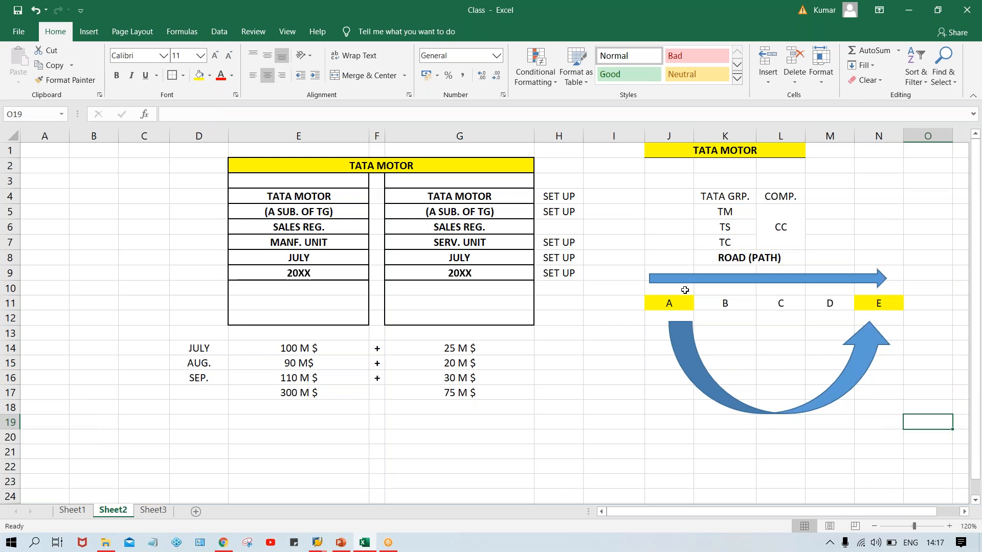
click(732, 257)
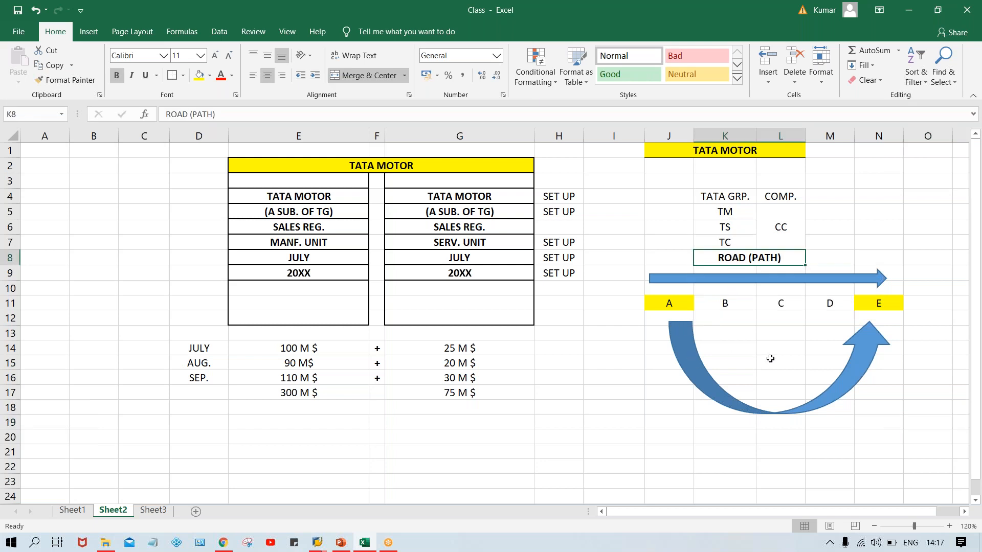
Merge and center cells K15:L15 inside the curved arrow and enter the bold label AIR (T. CODE).
drag(753, 366, 783, 364)
click(384, 77)
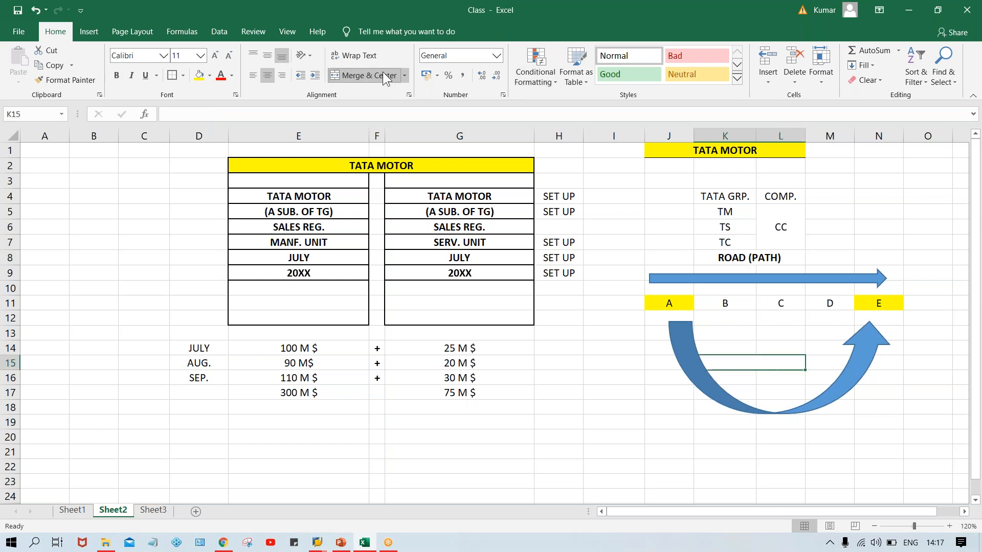
text(AIR)
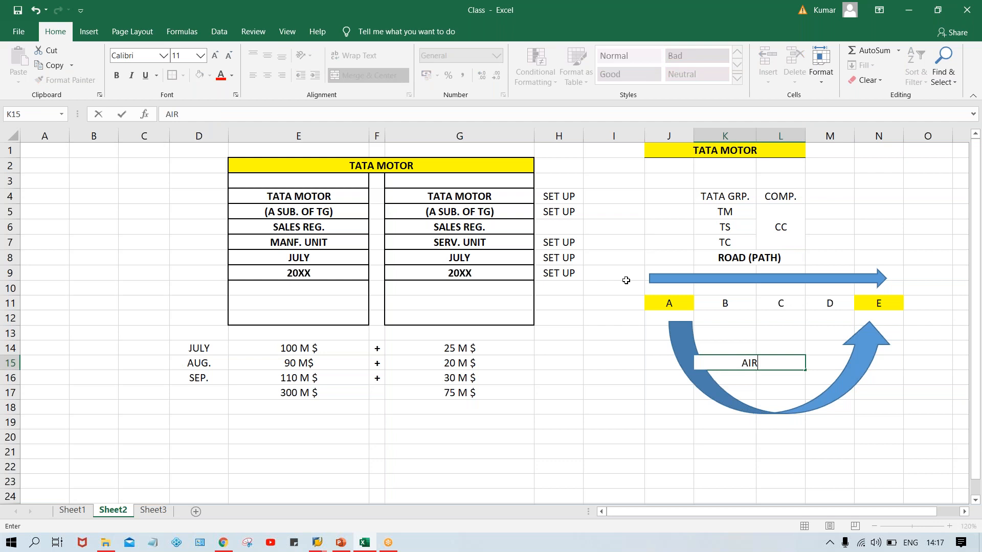
text( (T. CODE))
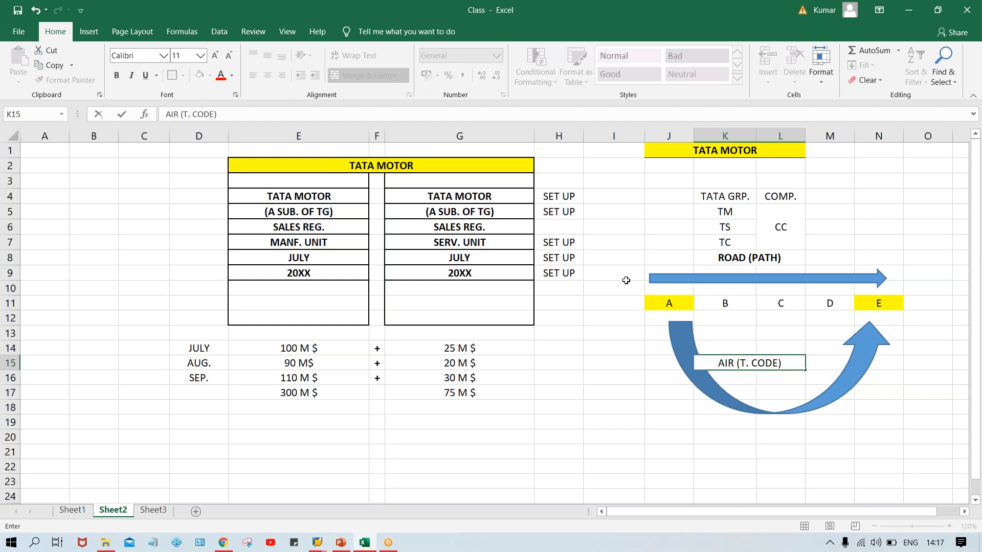
click(726, 495)
click(746, 368)
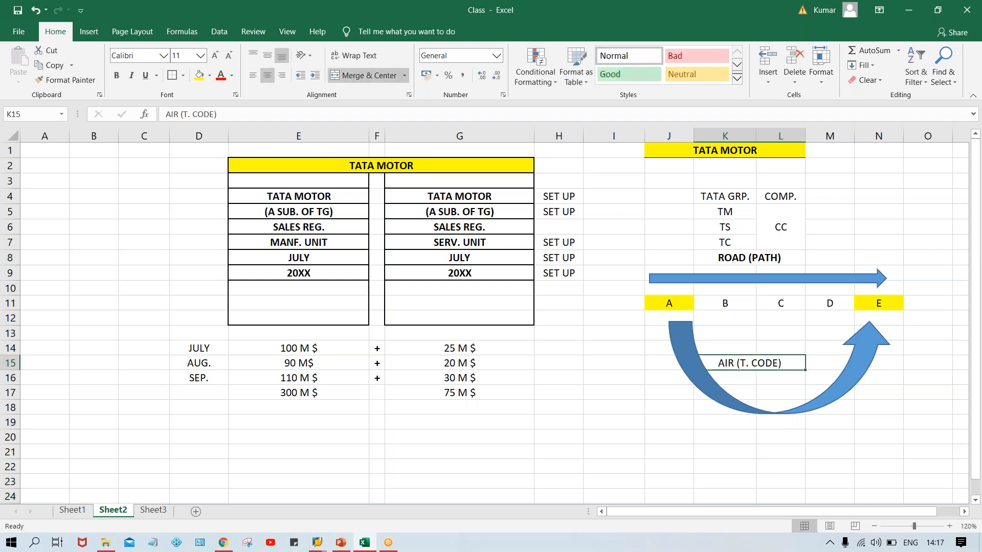
key(ctrl+b)
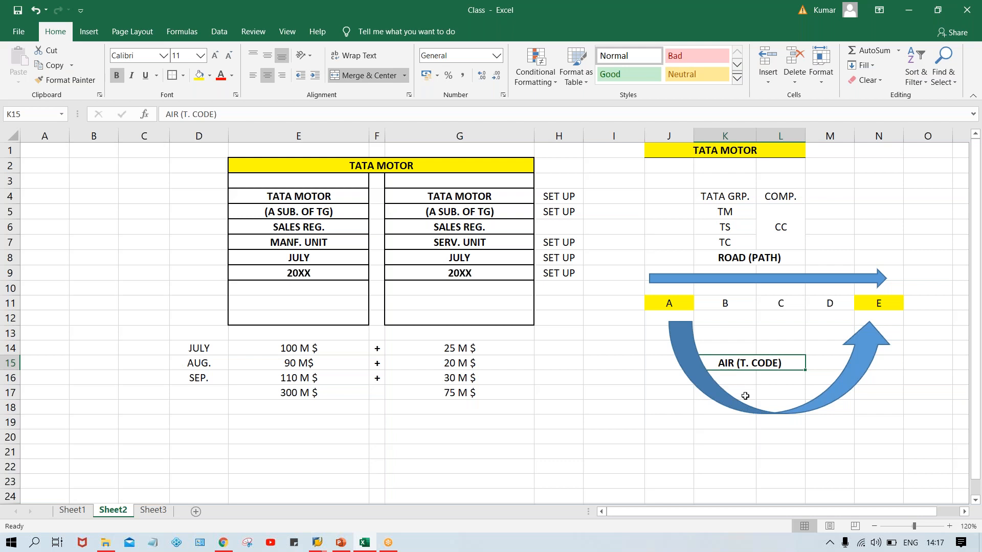
click(737, 420)
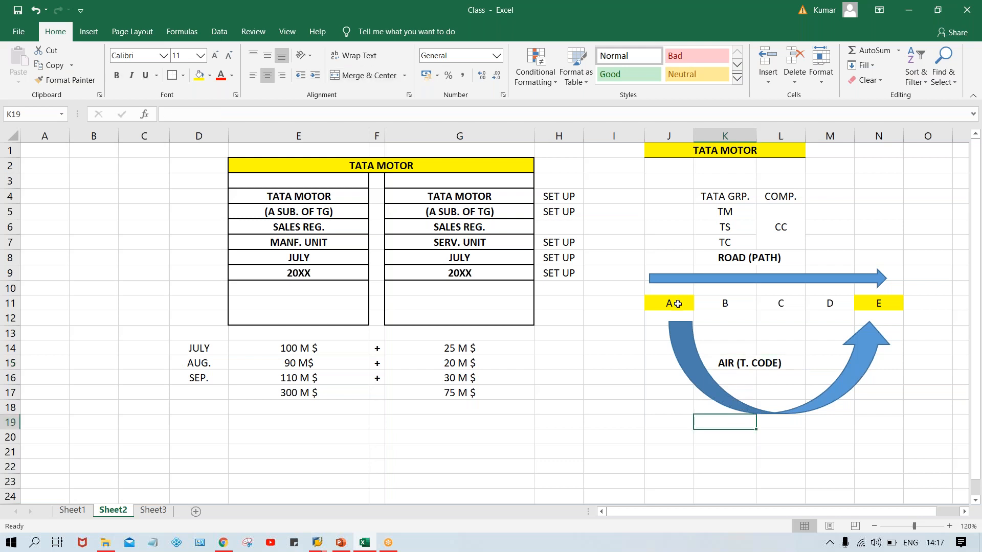
click(679, 303)
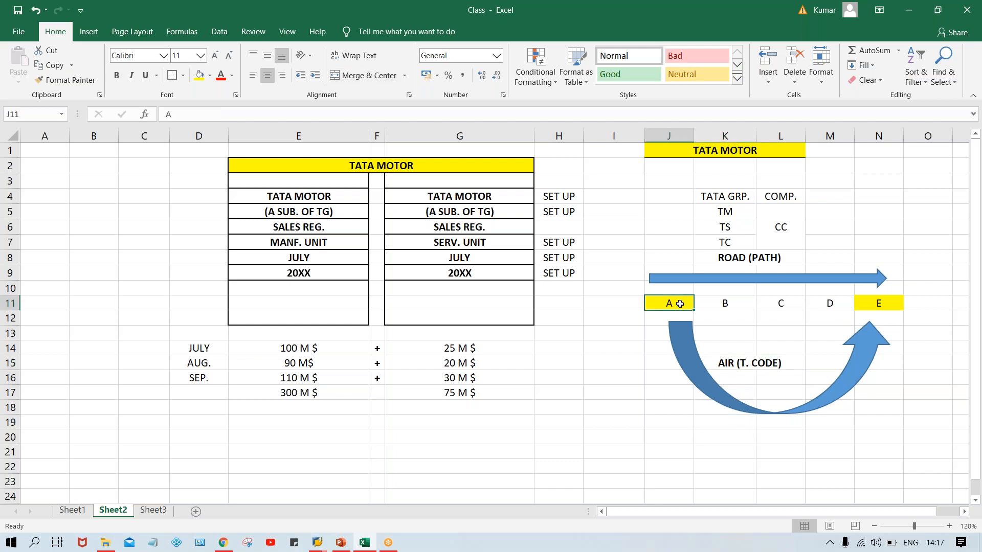
click(714, 307)
click(776, 306)
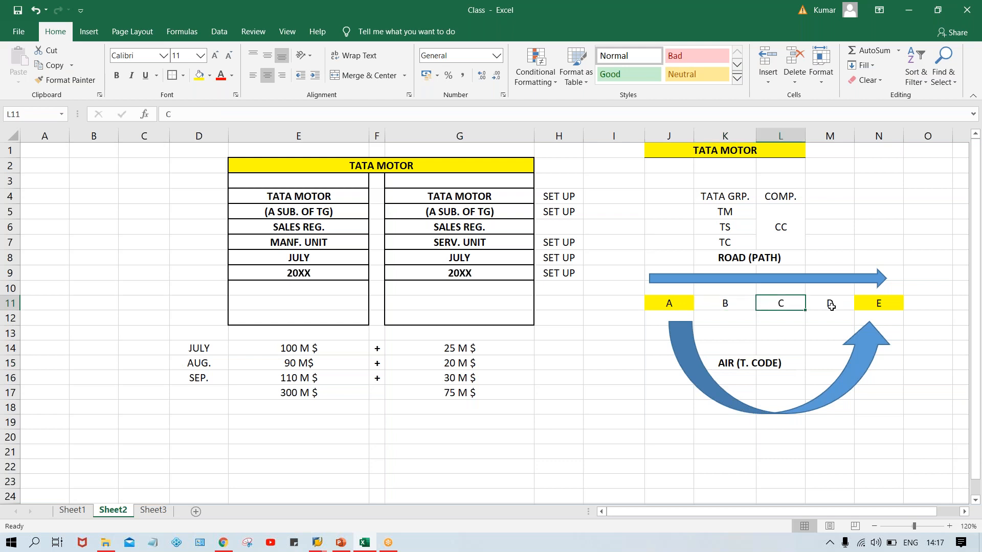
click(831, 305)
click(886, 307)
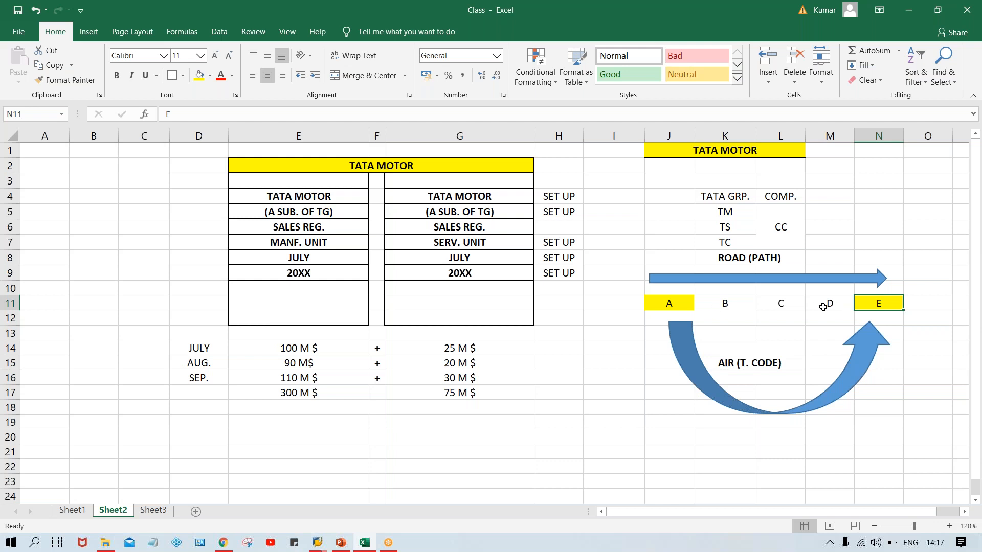
Apply a border around the merged ROAD (PATH) label above the straight arrow.
click(773, 259)
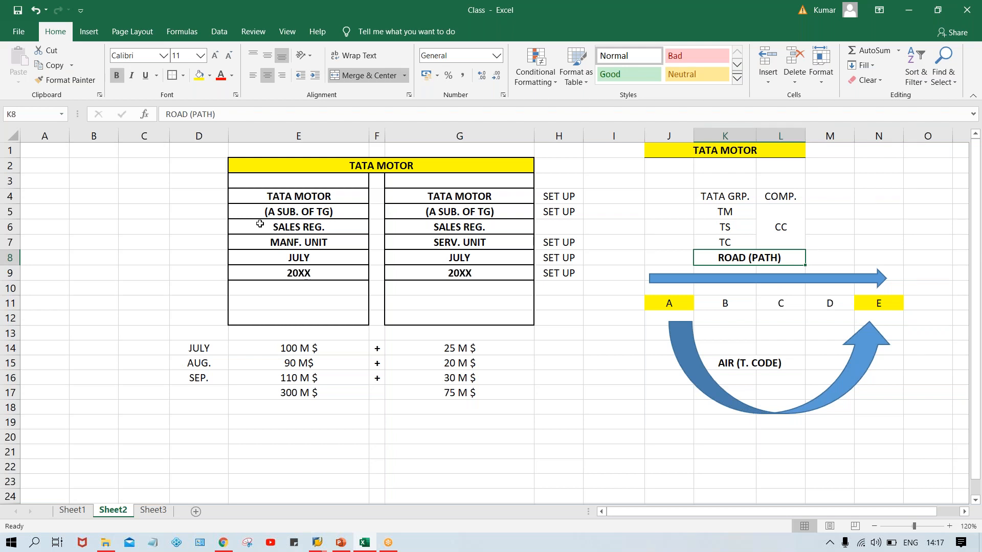
click(171, 75)
click(757, 365)
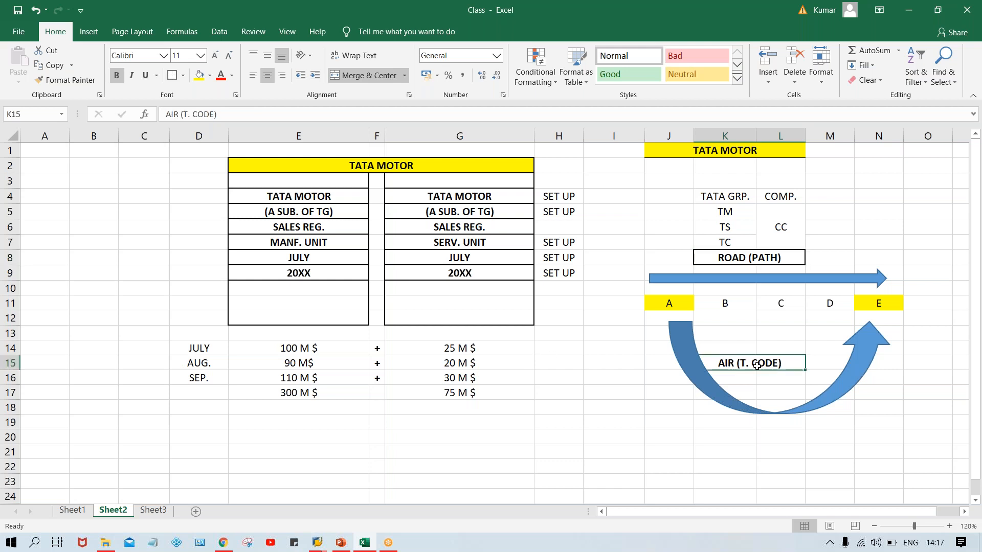
click(696, 434)
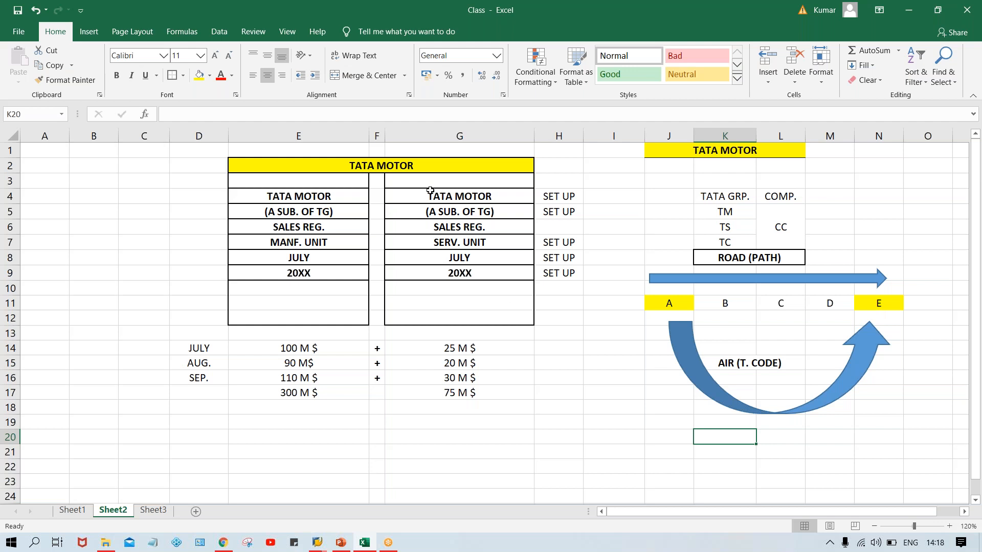
click(478, 197)
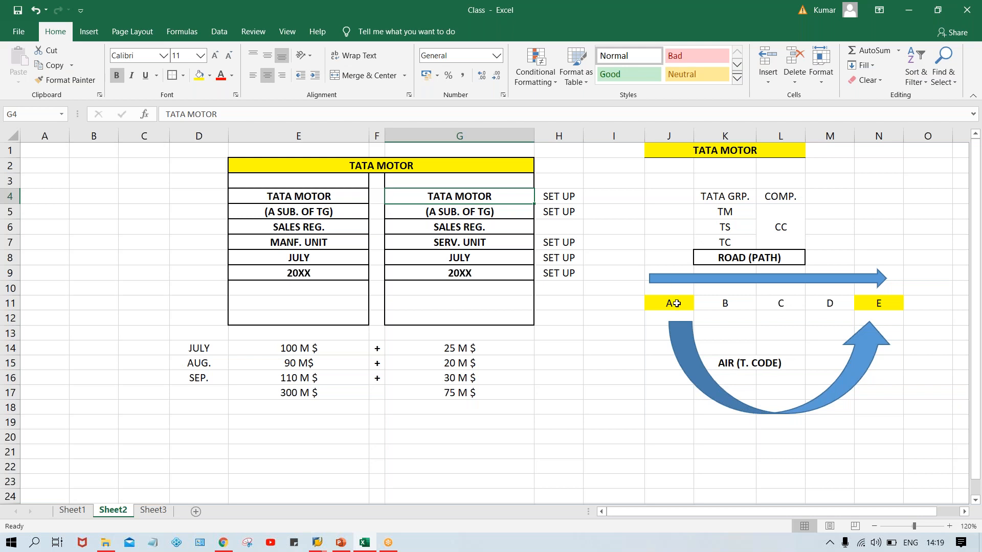
click(676, 303)
click(726, 304)
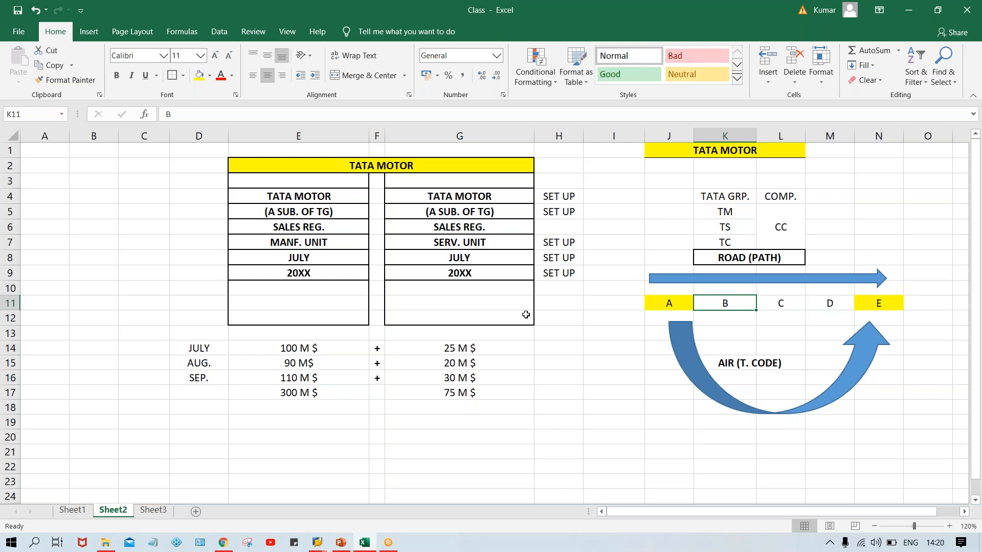
click(558, 315)
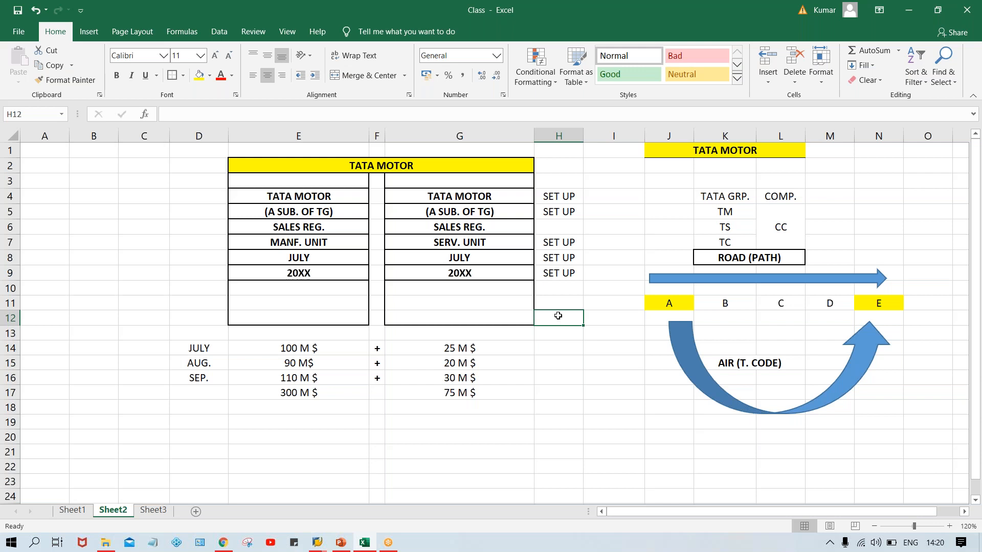
click(564, 398)
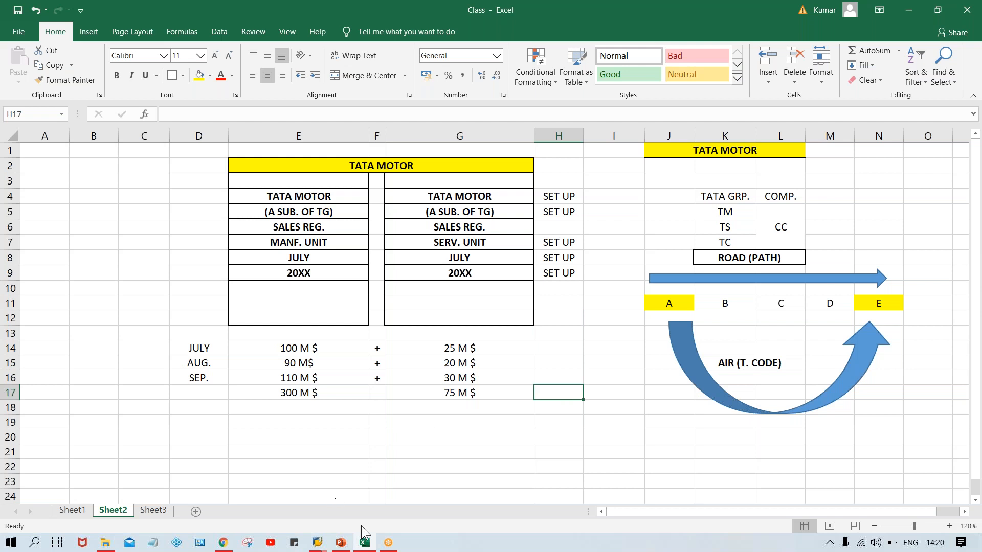
Switch to the Enterprise structure presentation in PowerPoint and display slide 3 with the organization's structure.
click(340, 543)
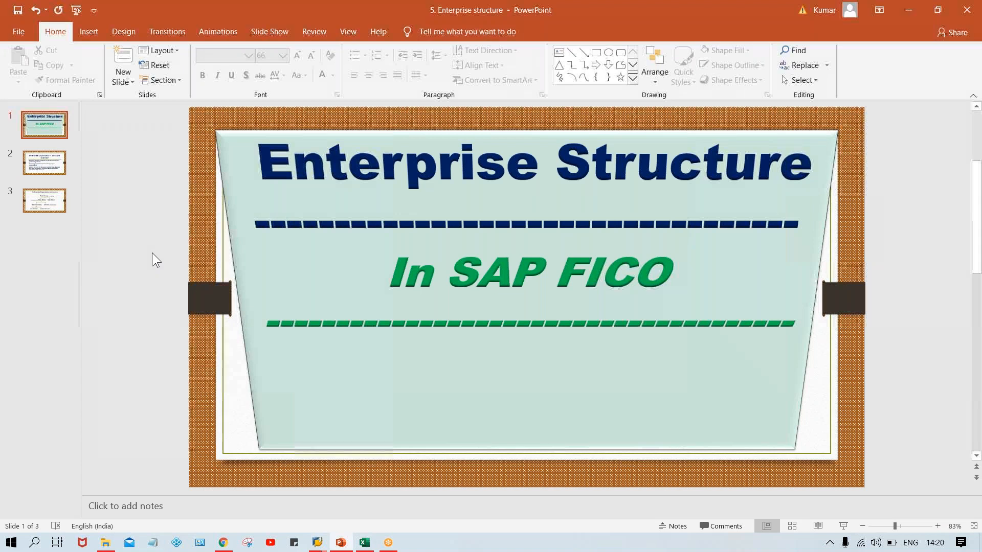
key(Down)
key(Down)
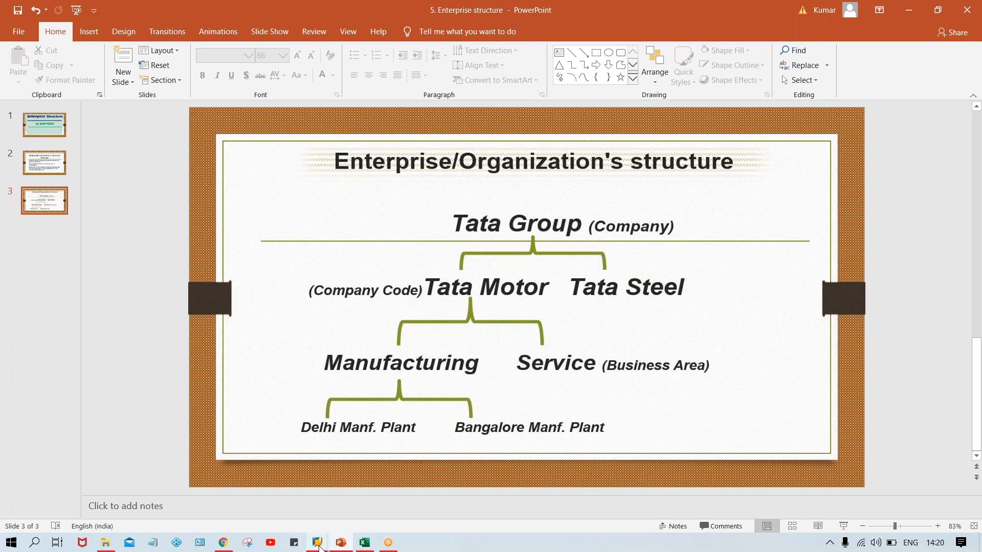
Switch to the SAP Easy Access window, run transaction SPRO and open the SAP Reference IMG.
mouse_move(319, 544)
click(408, 492)
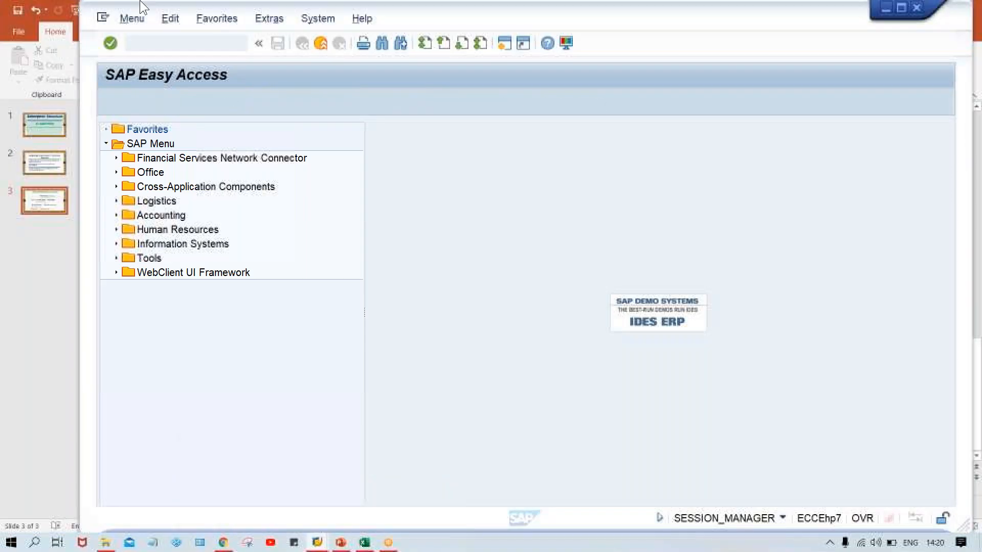
click(155, 42)
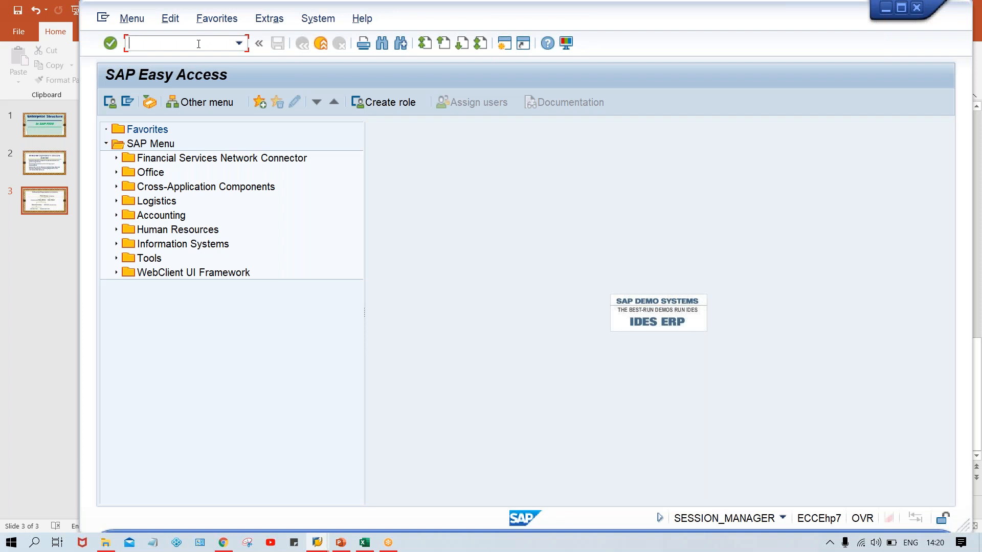
text(SPRO)
key(Return)
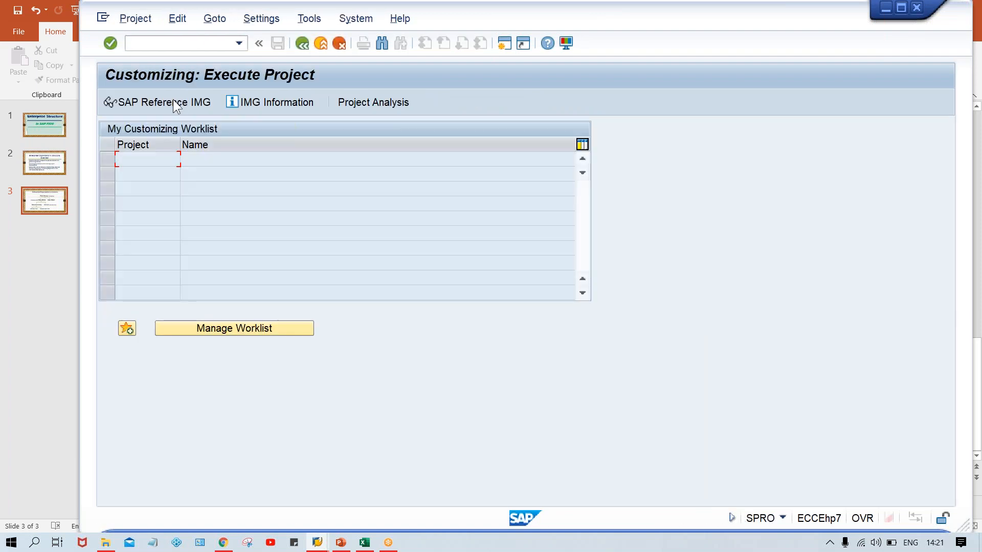
click(171, 102)
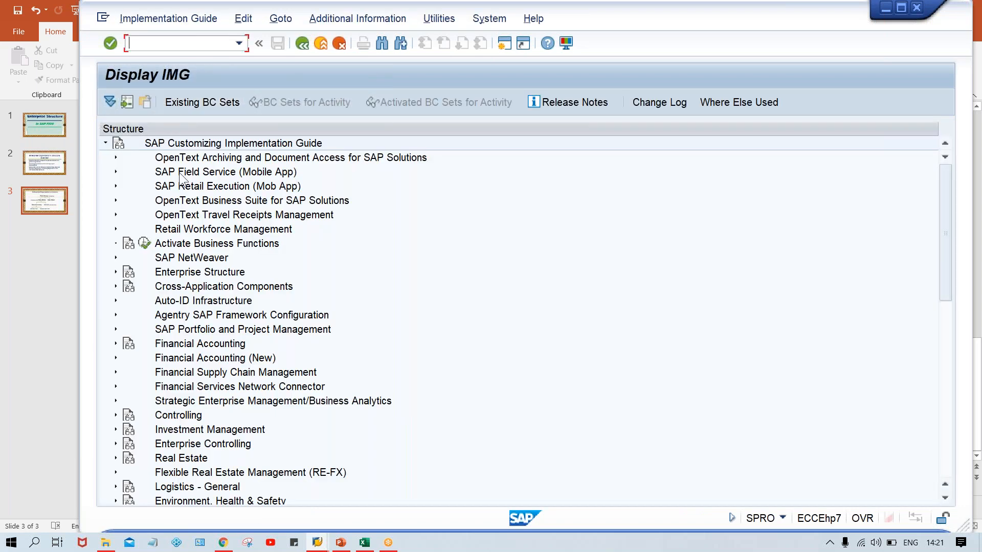
Expand Enterprise Structure, Definition and Financial Accounting in the IMG and execute the Define company activity.
click(207, 276)
click(115, 272)
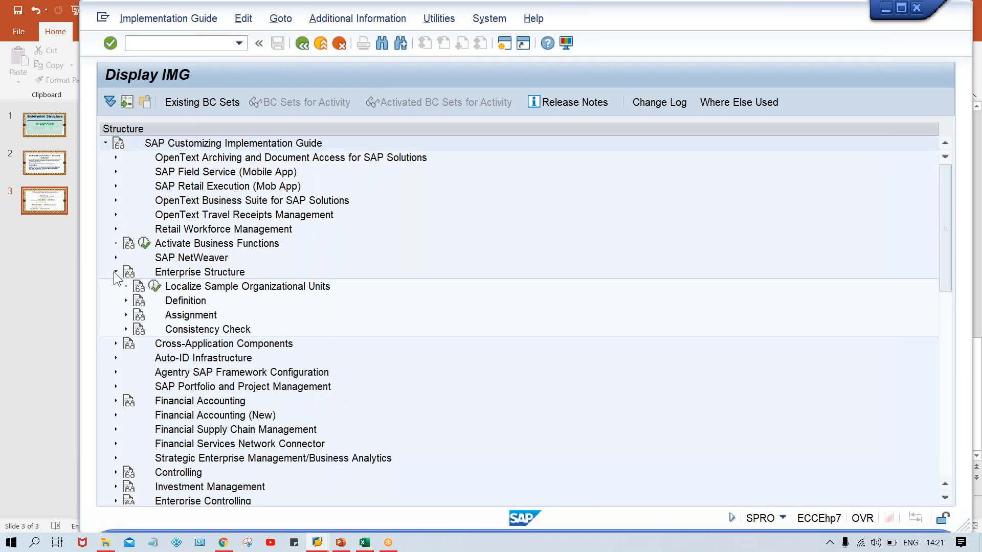
click(125, 301)
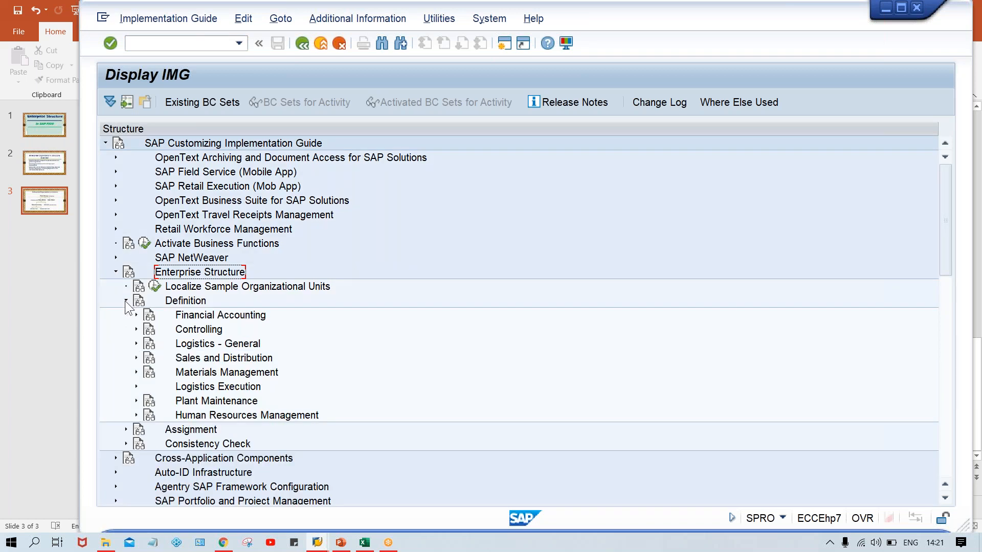
click(136, 315)
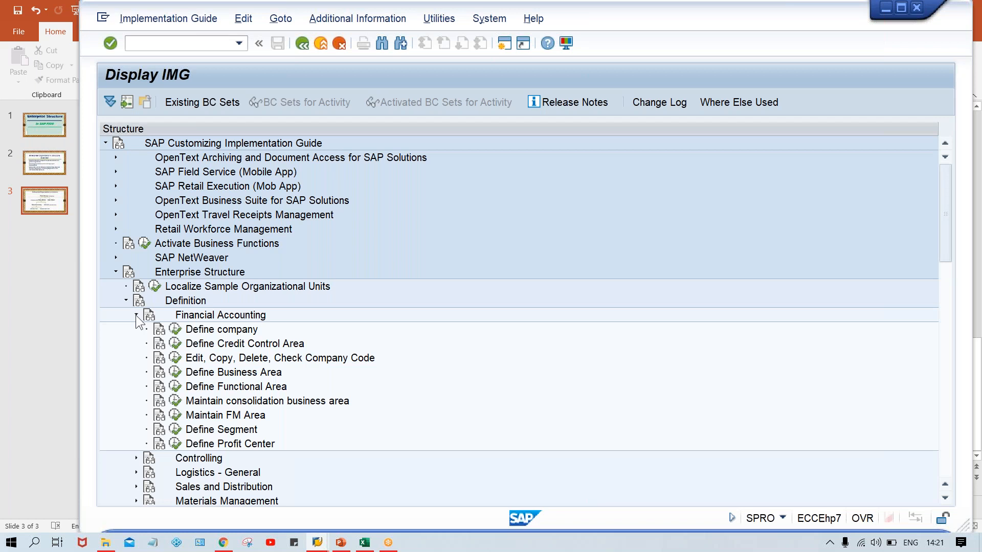
click(240, 331)
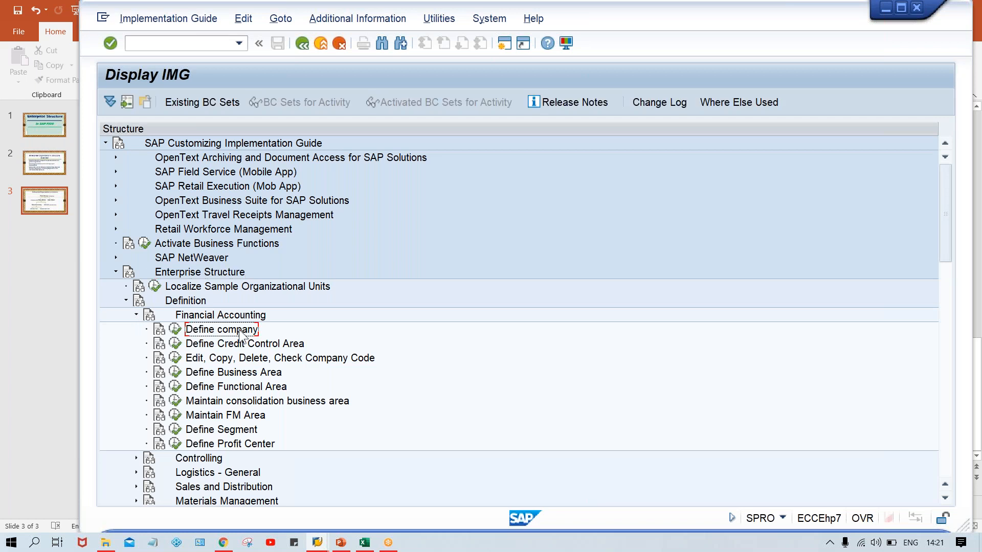
click(177, 332)
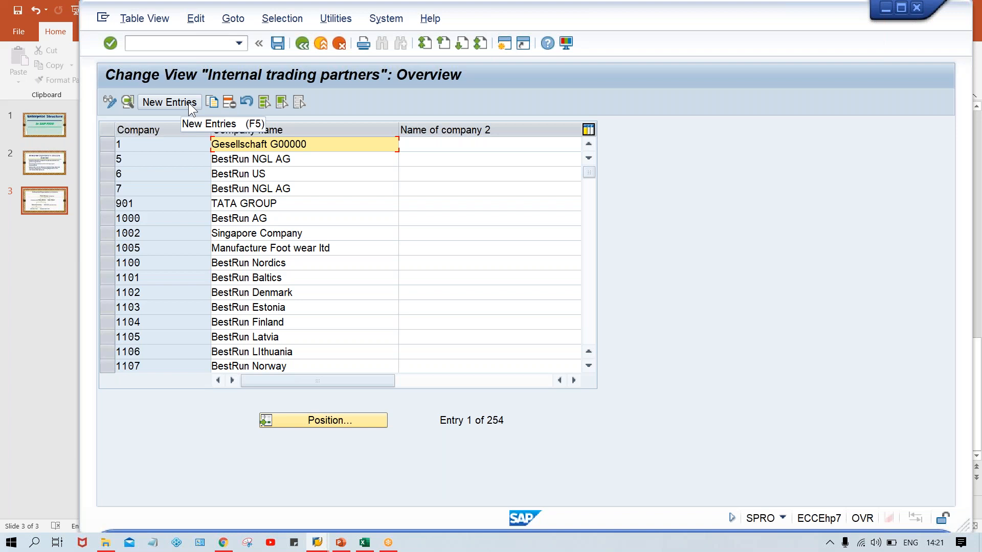
Open a second SAP session, and take the first session back from the company overview to the IMG.
click(504, 46)
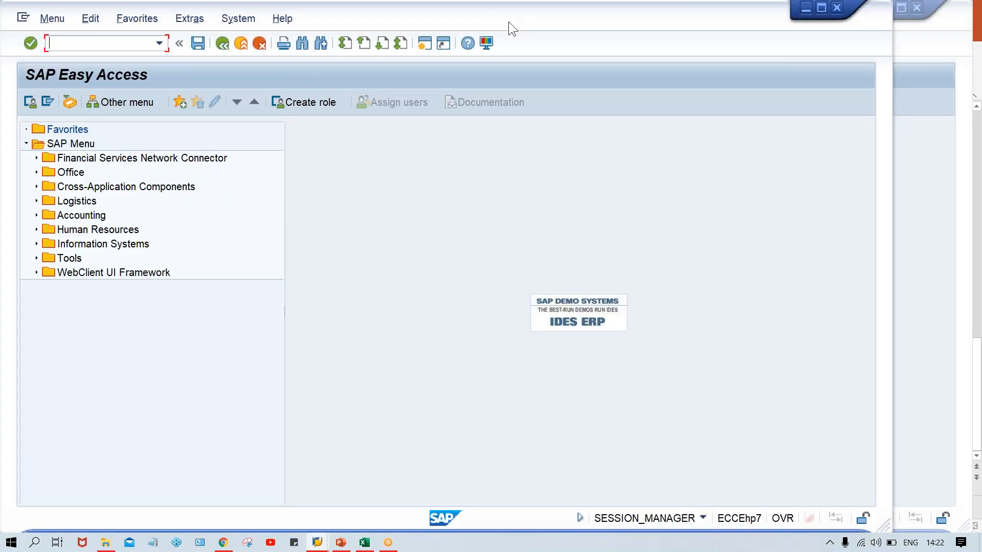
drag(508, 22, 595, 21)
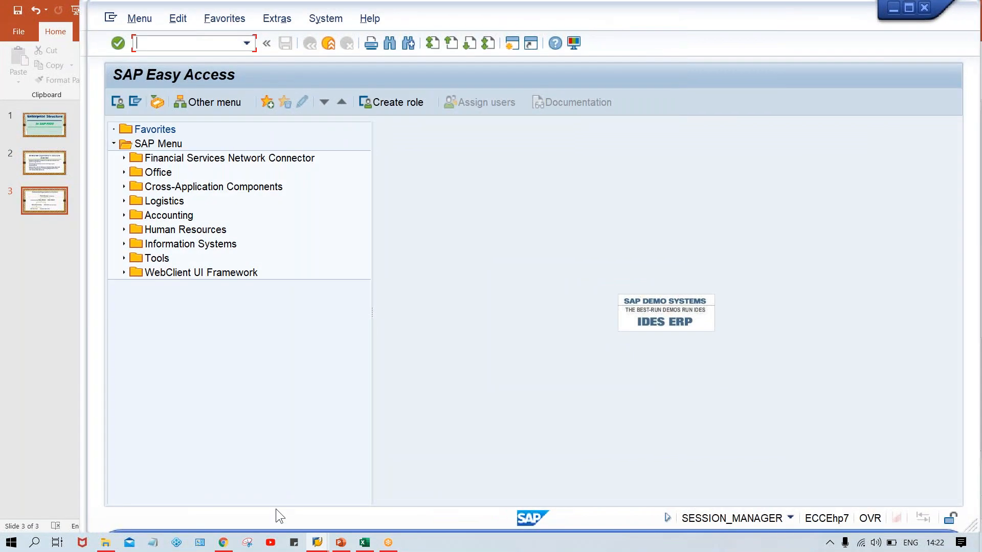
mouse_move(317, 543)
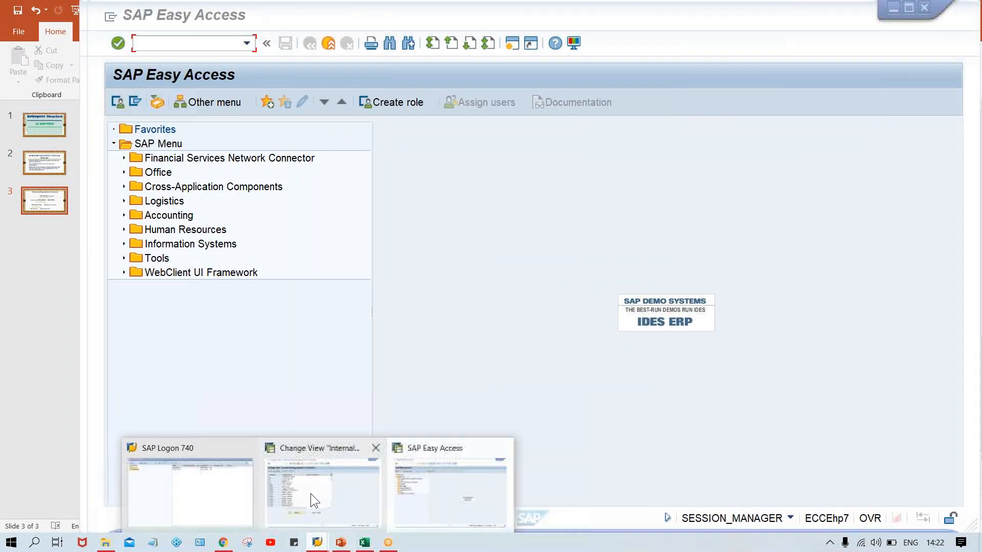
click(311, 493)
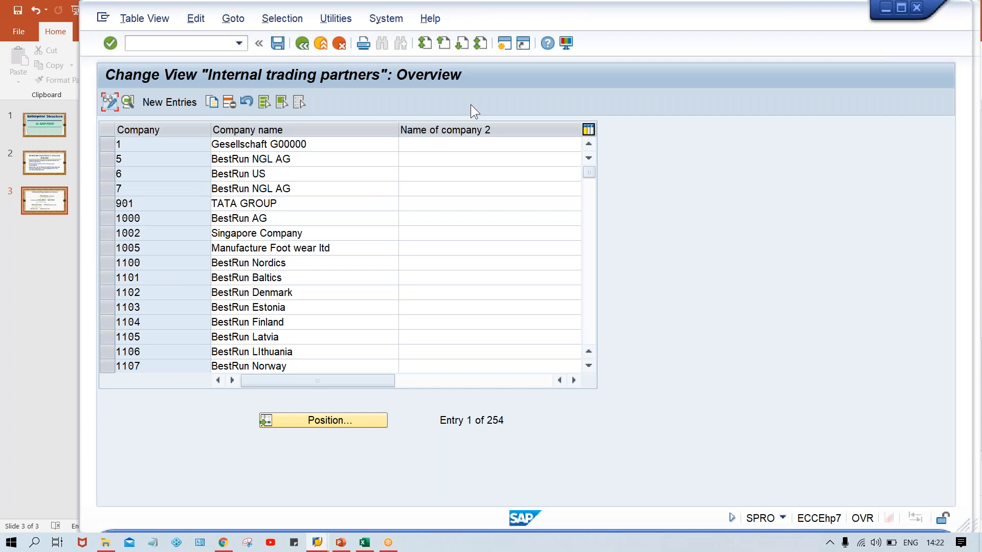
click(302, 44)
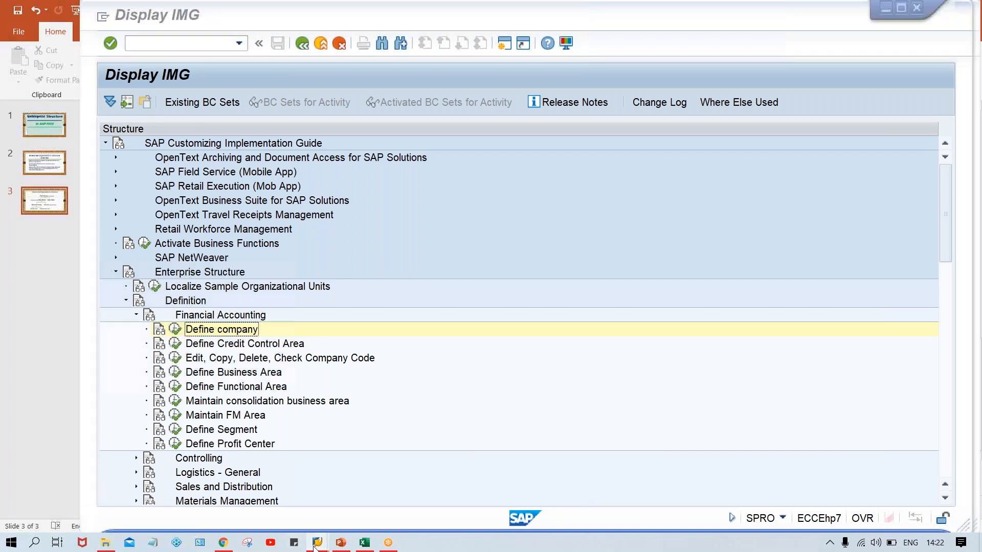
Switch to the second SAP session and open the company definition view with transaction OX15.
mouse_move(317, 543)
click(435, 502)
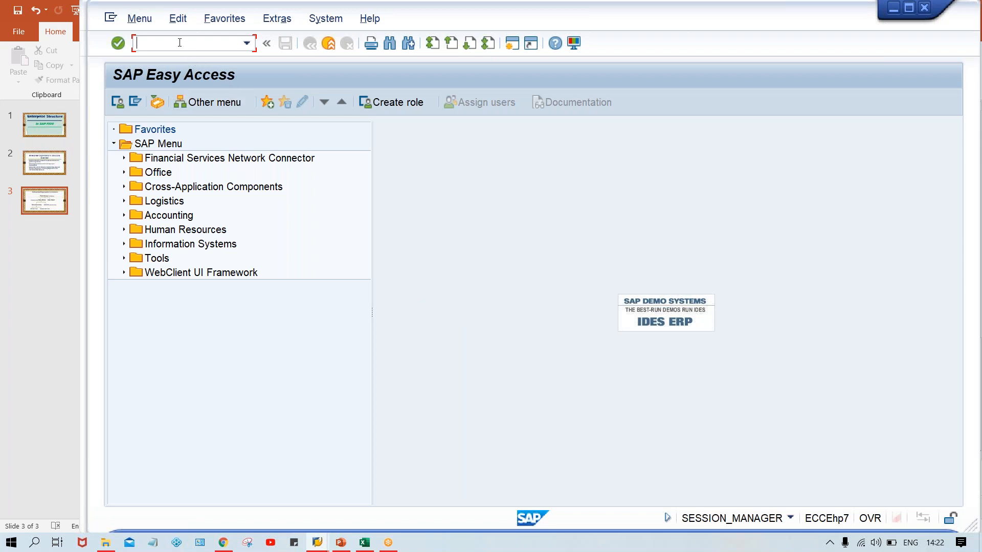
text(OX15)
key(Return)
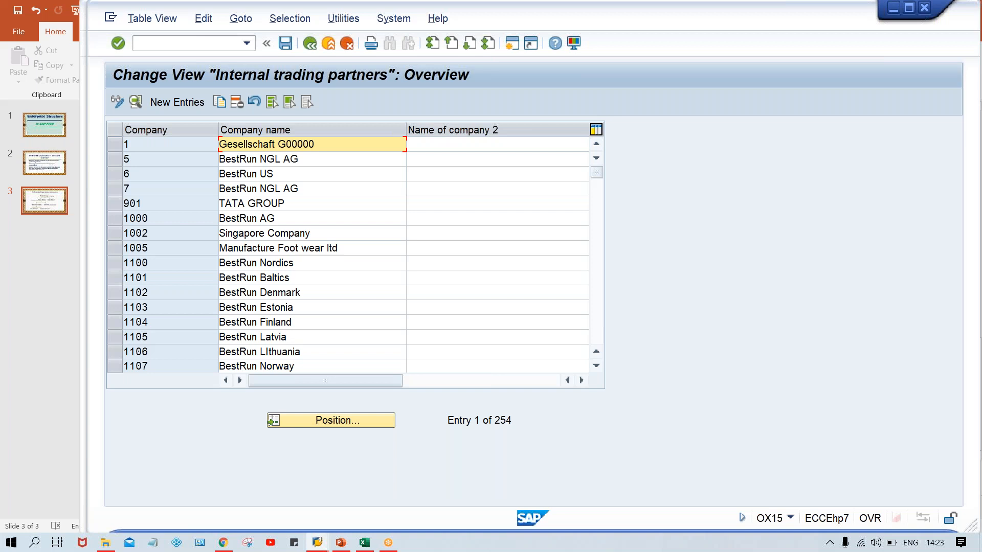
Add a new company entry with company ID TTGRP and company name TATA GROUP.
click(187, 44)
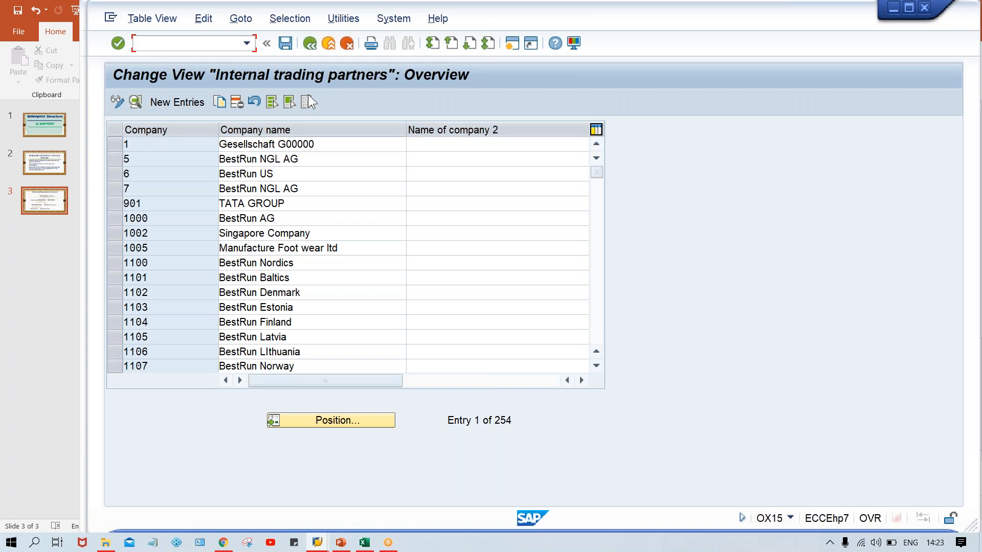
click(188, 102)
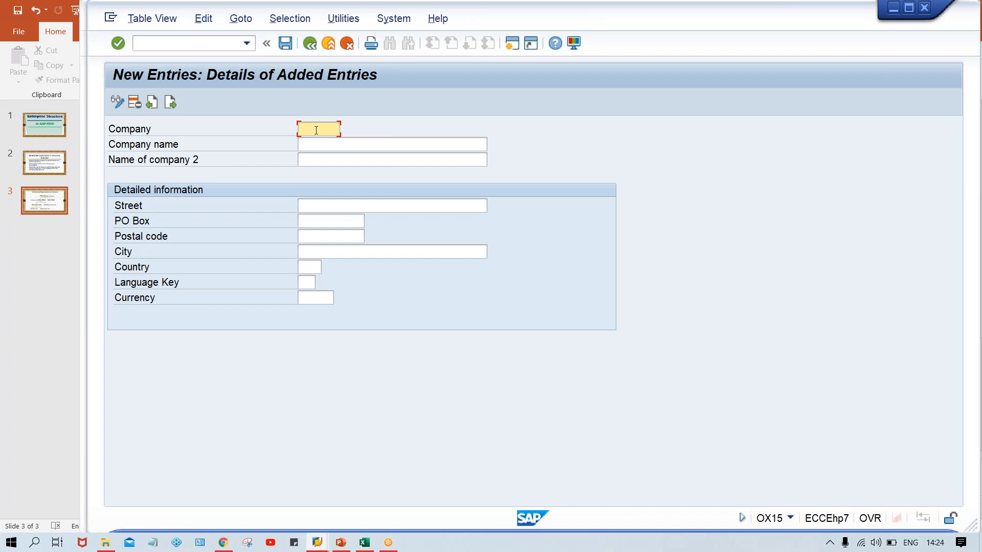
text(TTGRP)
click(342, 144)
text(TA)
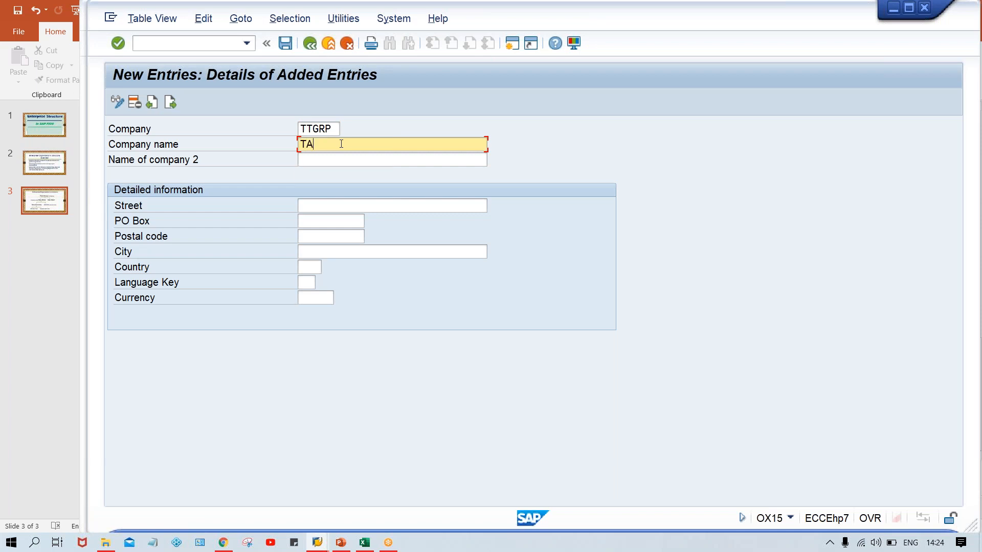
text(TA GROU)
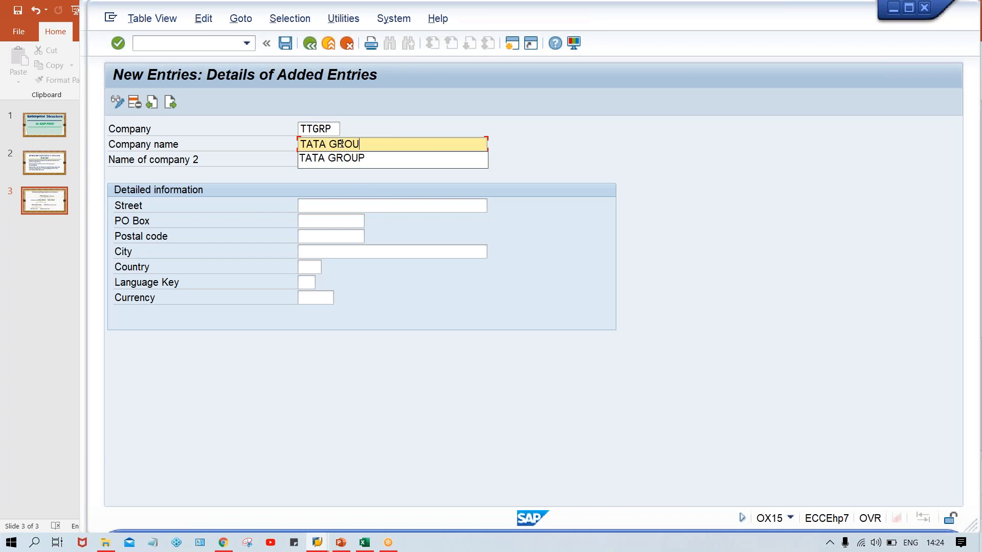
text(P)
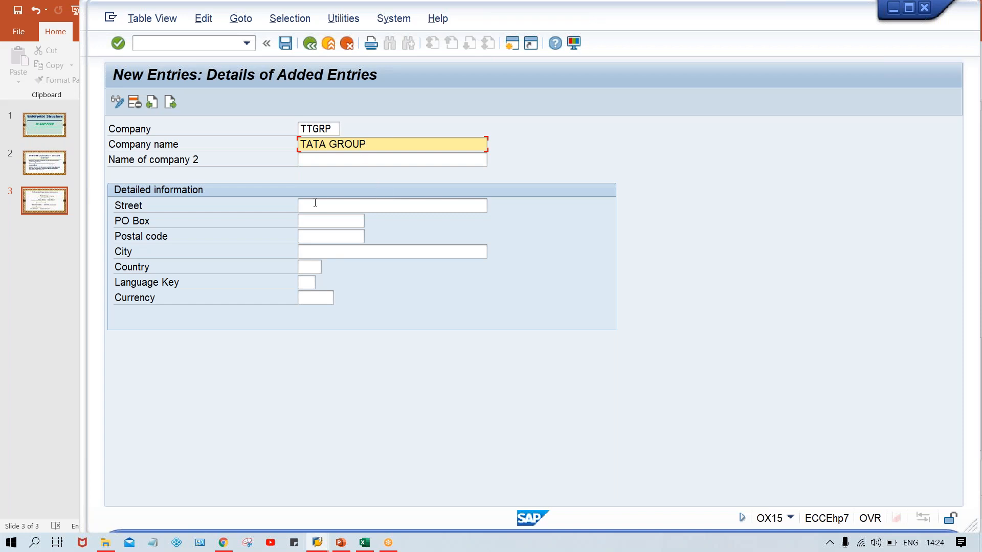
Fill in the company's street, PO box and postal code from the previously used values, and set the city to NEW DELHI.
click(315, 204)
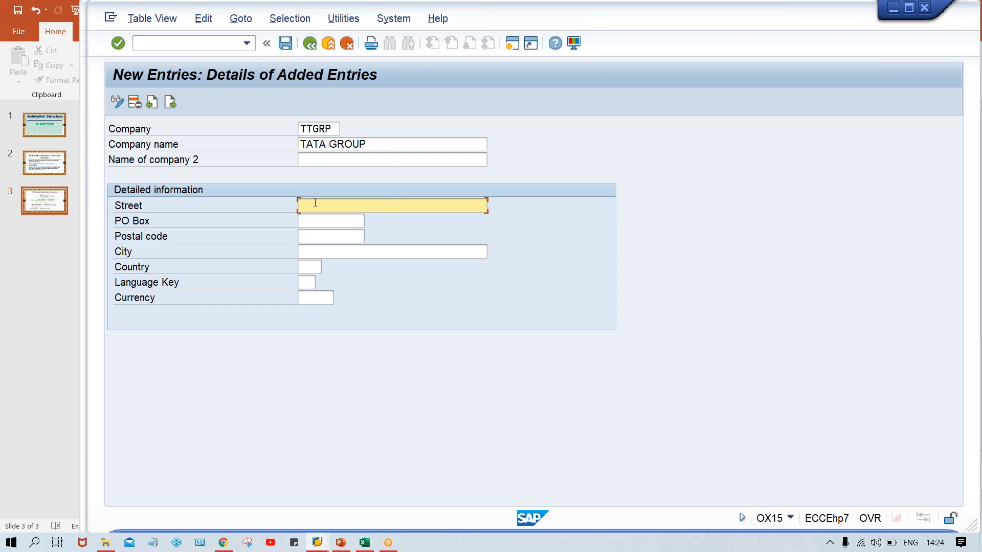
click(315, 203)
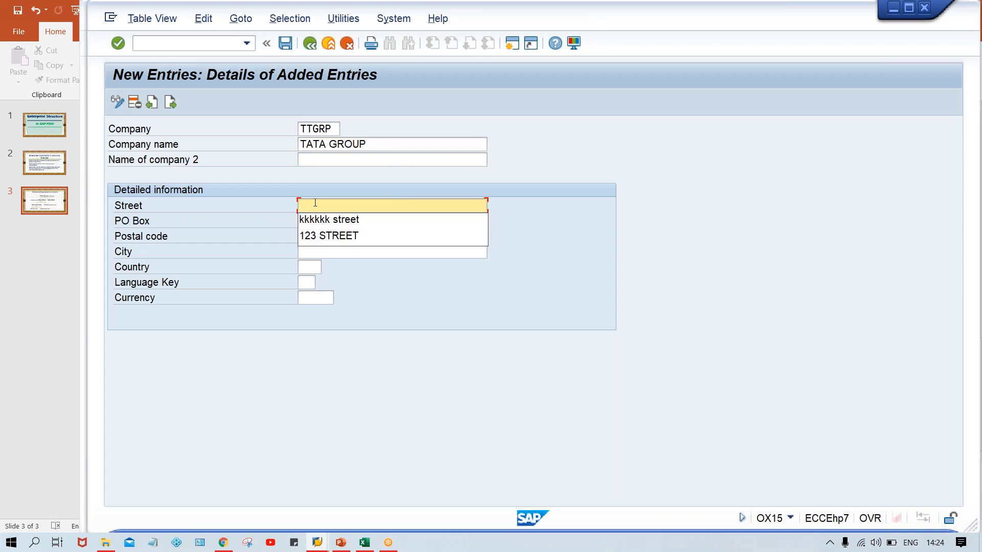
click(334, 236)
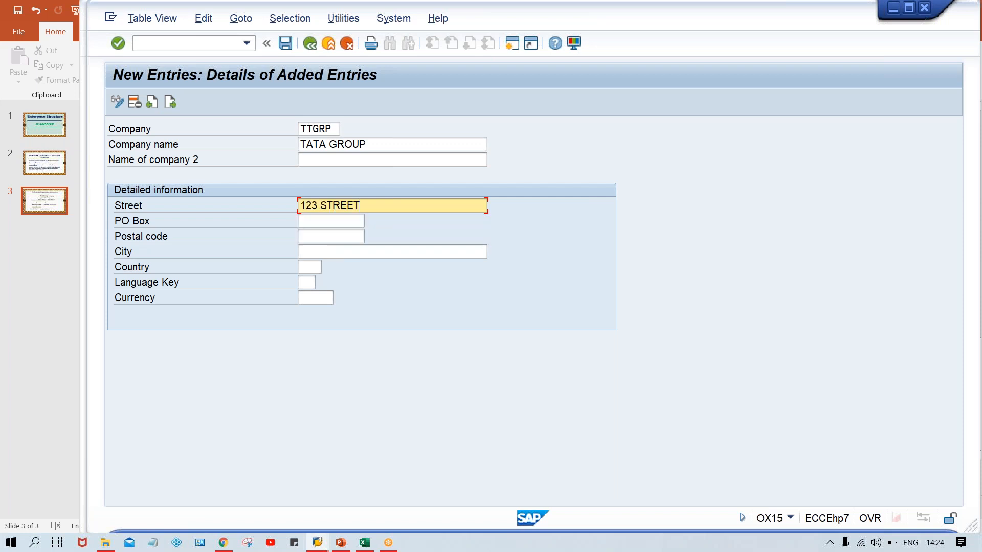
click(302, 221)
click(302, 221)
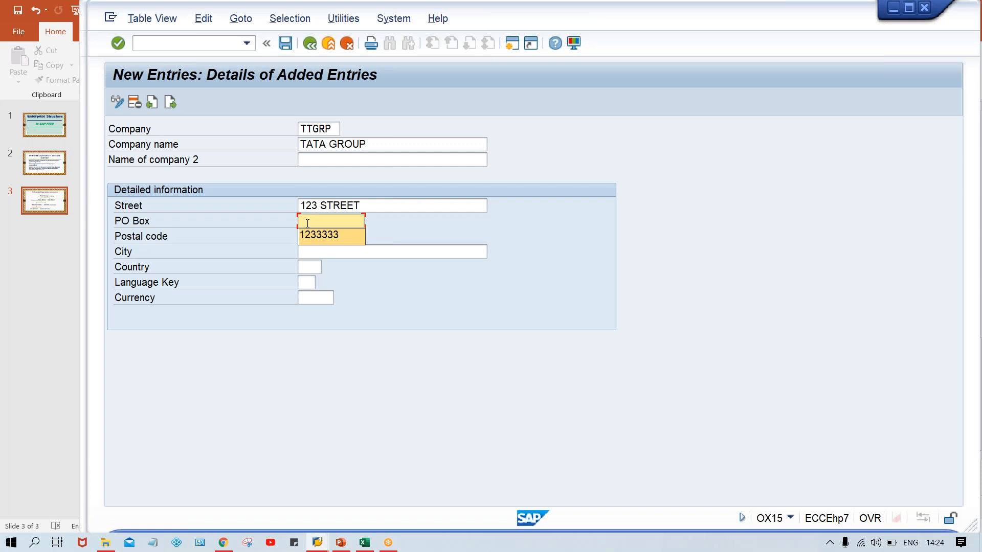
key(Tab)
key(Down)
key(Down)
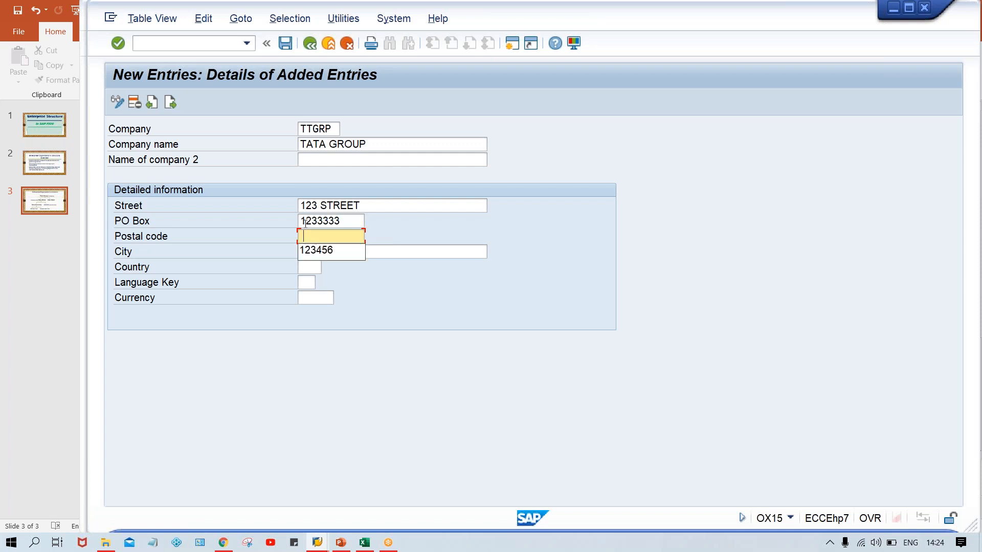
key(Tab)
key(Down)
key(Down)
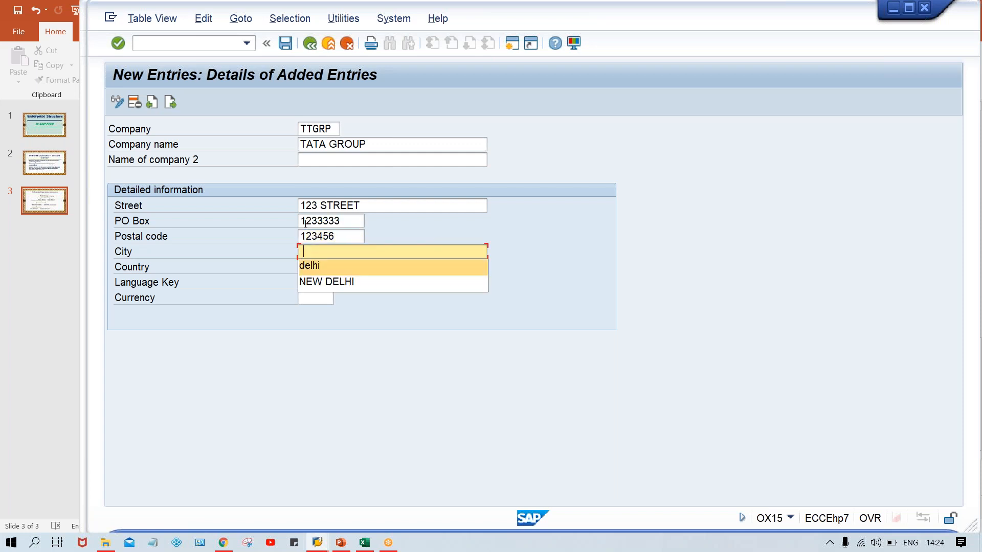
key(Tab)
Set the company's country to IN, language key to EN and currency to INR, and save the entry.
text(IN)
key(Tab)
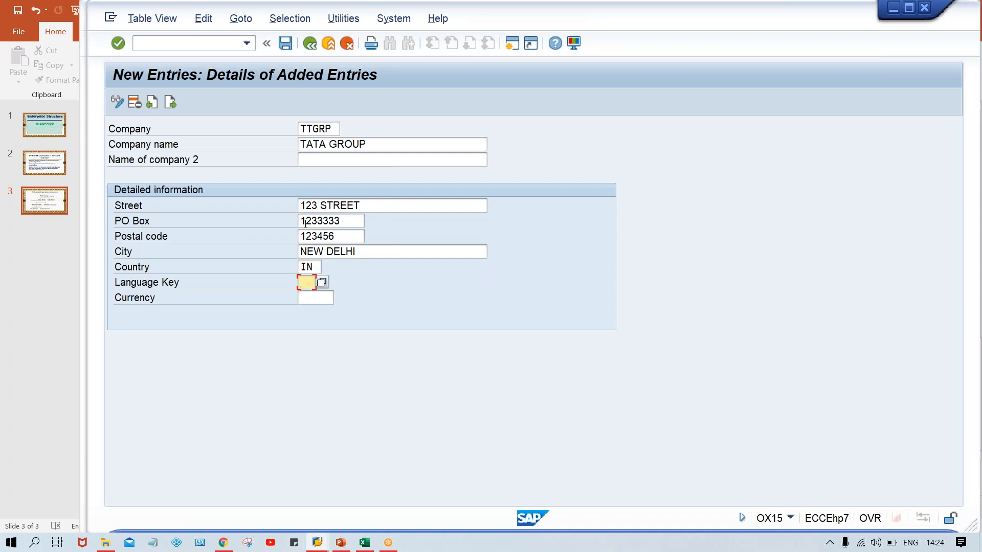
text(EN)
key(Tab)
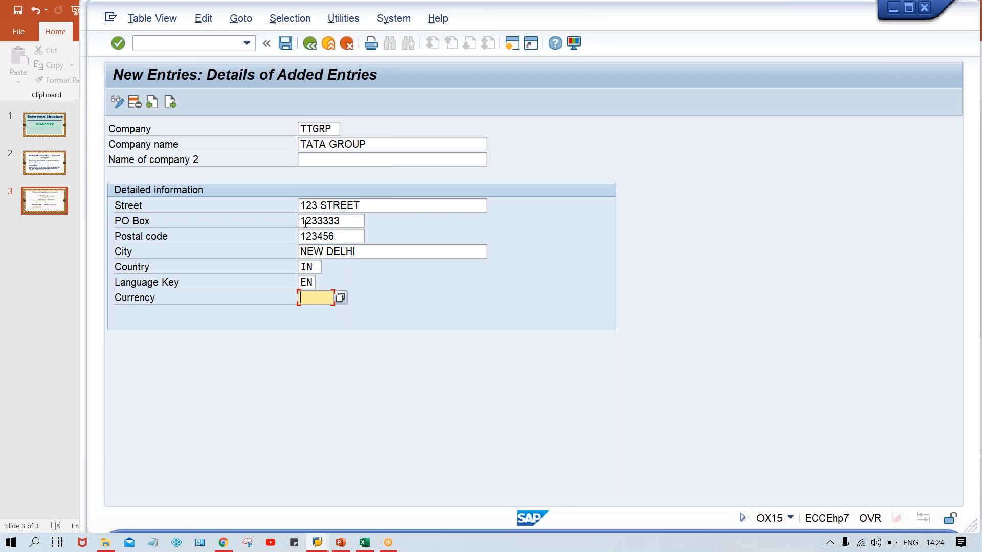
text(INR)
click(420, 209)
key(ctrl+s)
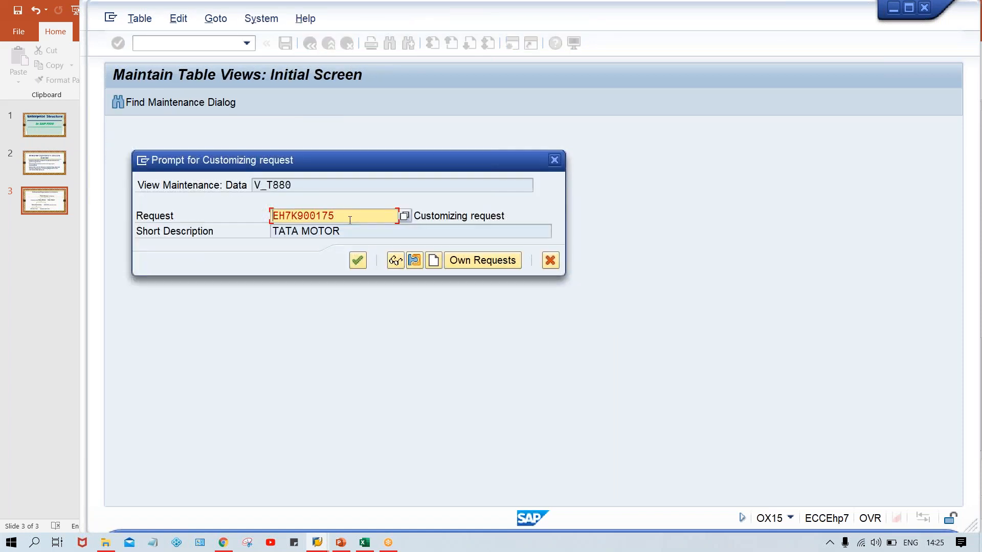
Clear the proposed customizing request, create a new one with the short description TATA MOTOR, and save the company under it.
key(BackSpace)
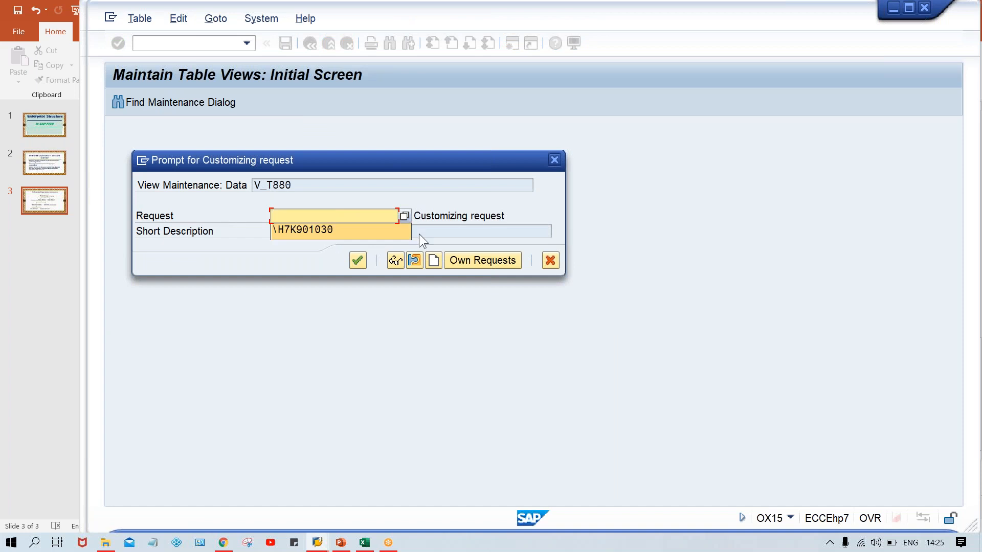
click(528, 206)
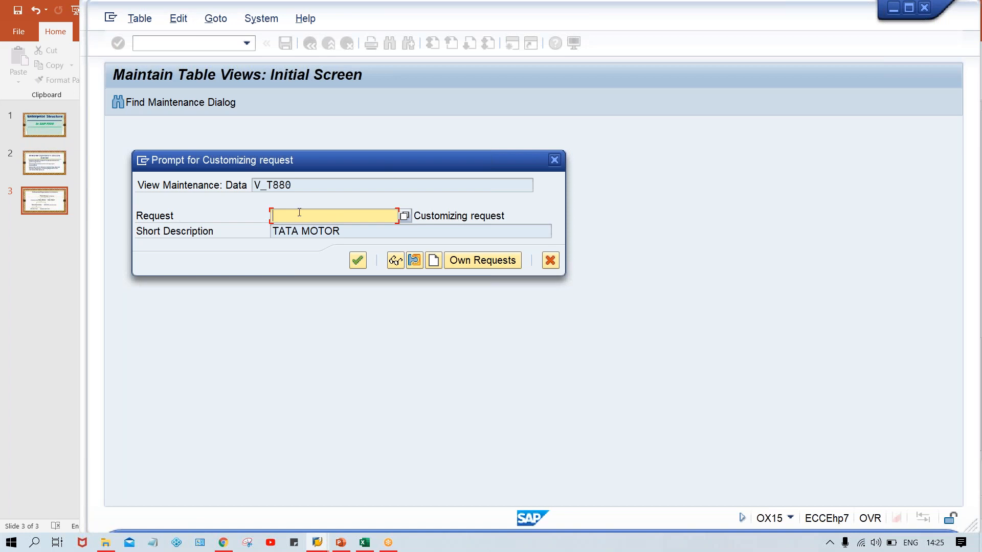
click(349, 231)
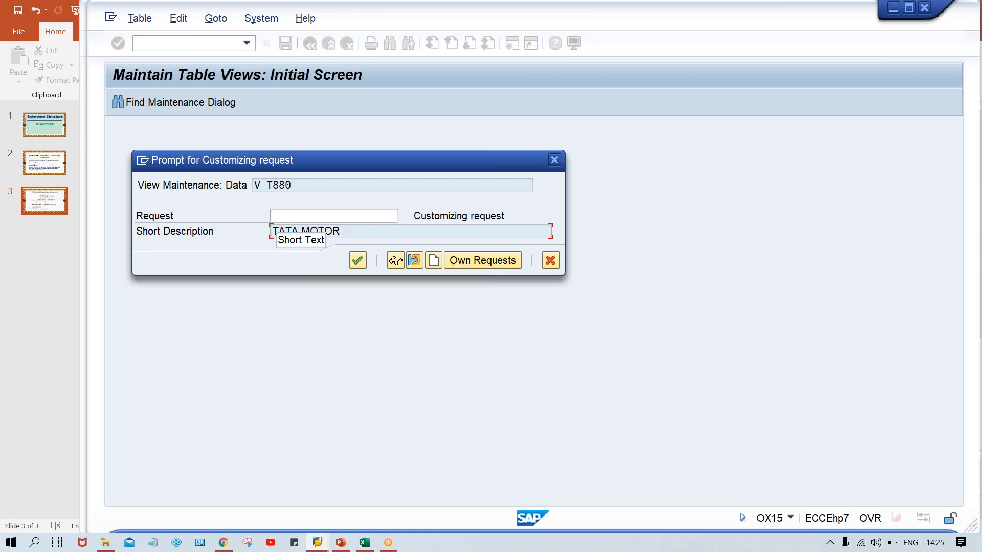
click(366, 216)
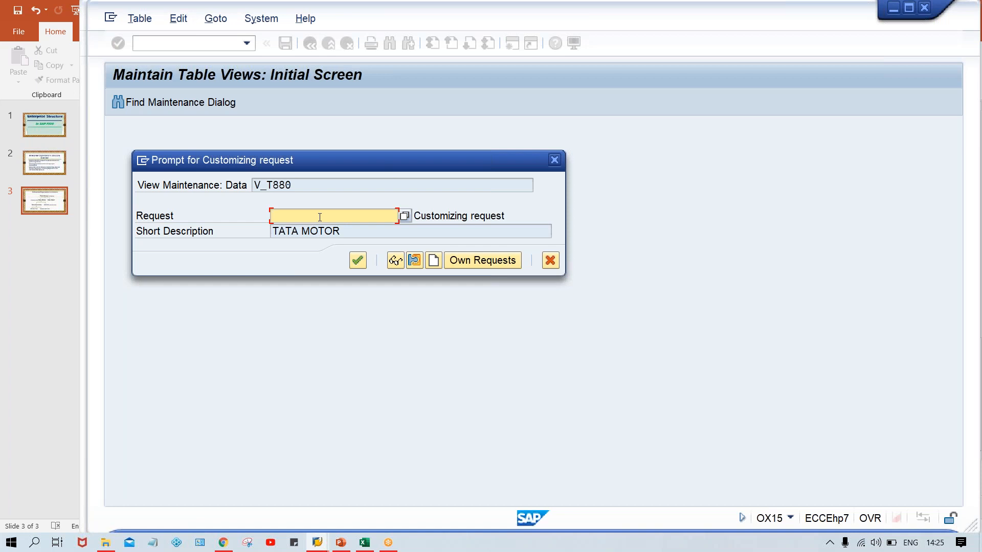
click(369, 231)
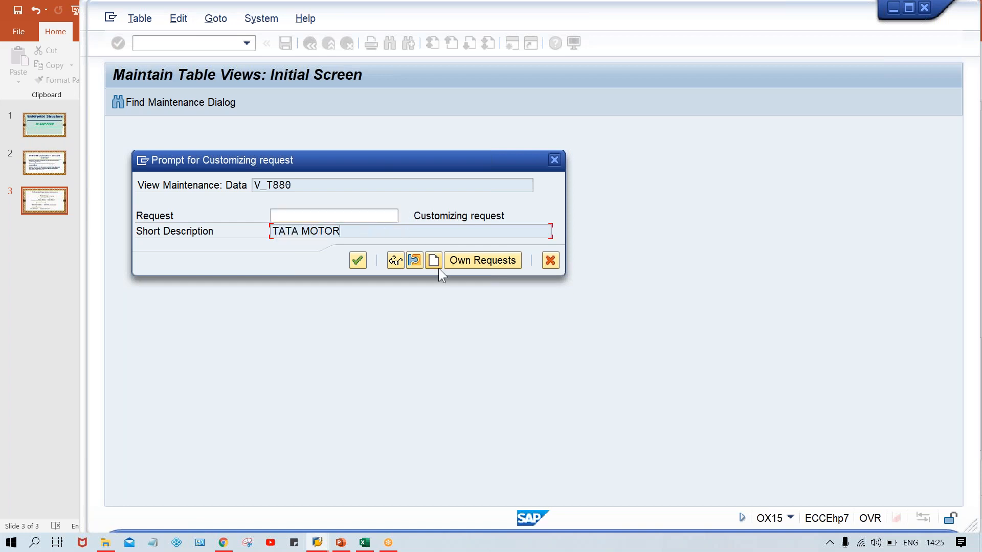
click(432, 262)
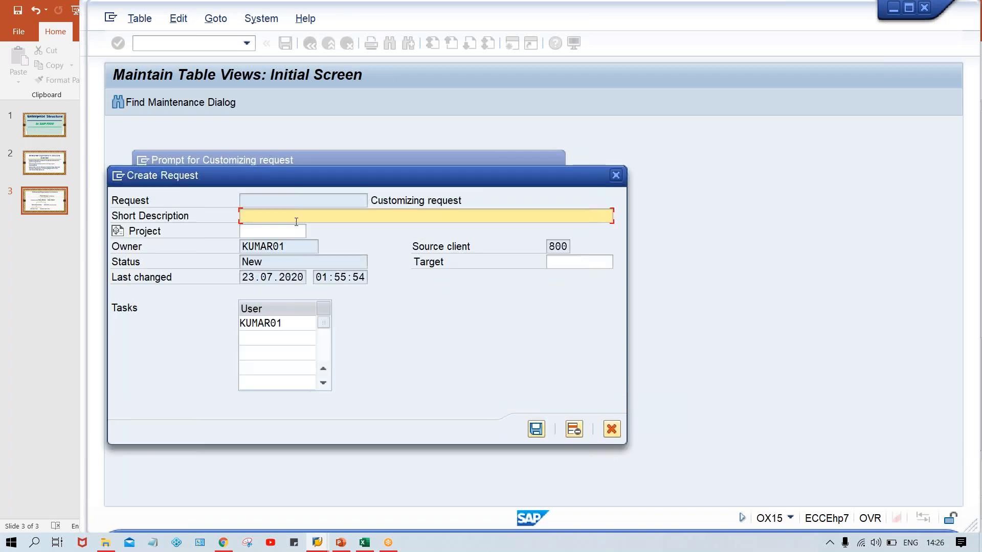
text(TATA MOTOR)
click(534, 430)
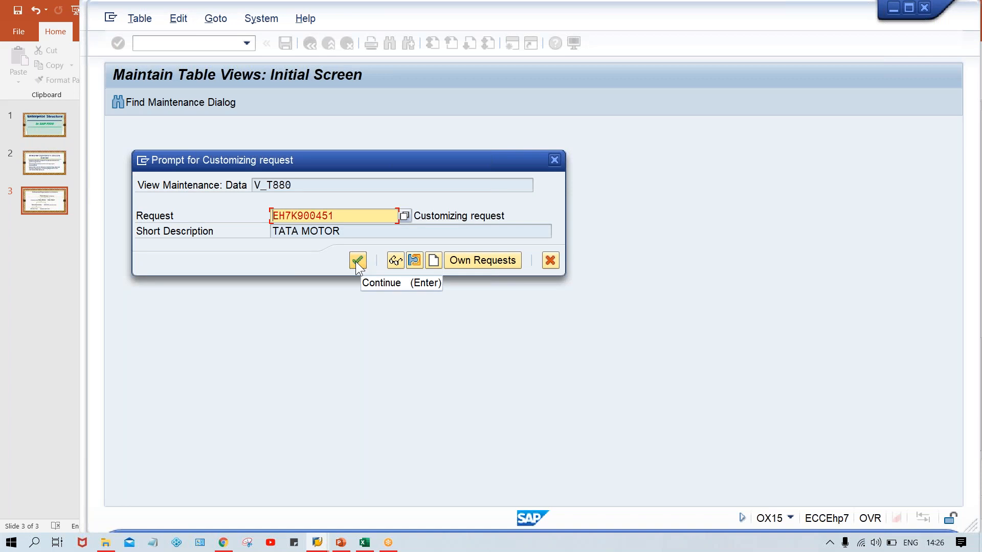
click(358, 260)
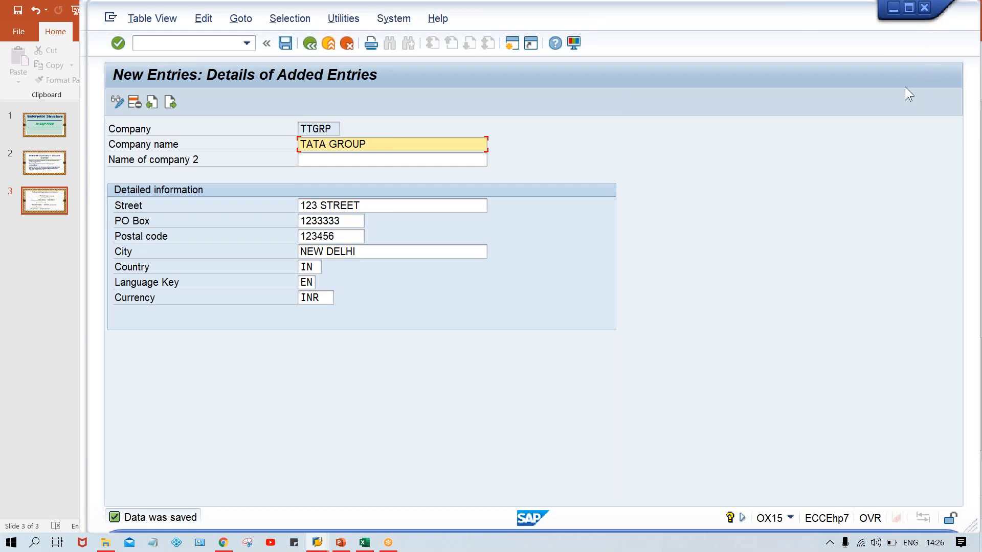
Leave the company entry for the SAP Easy Access window, and switch to the Enterprise/Organization's structure slide in PowerPoint.
key(alt+Tab)
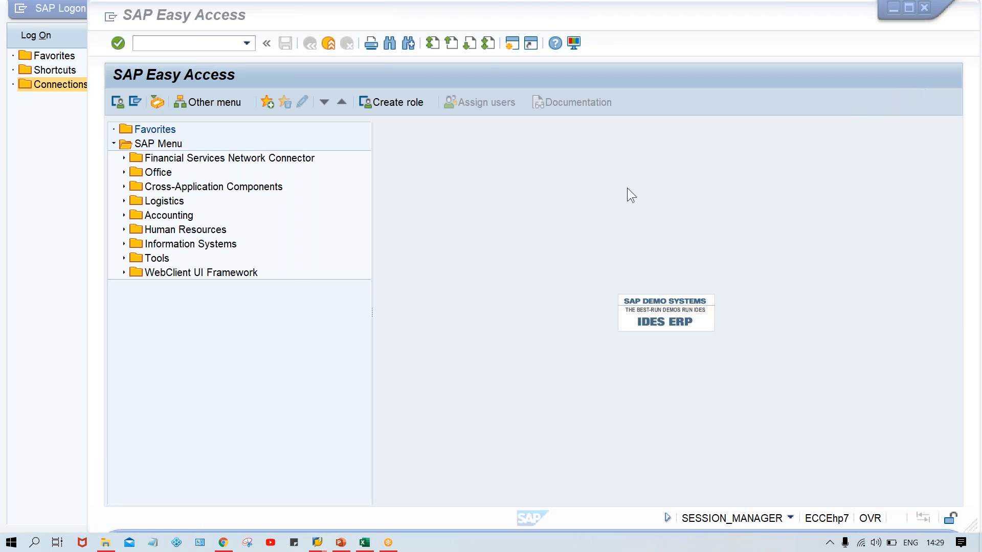
click(563, 194)
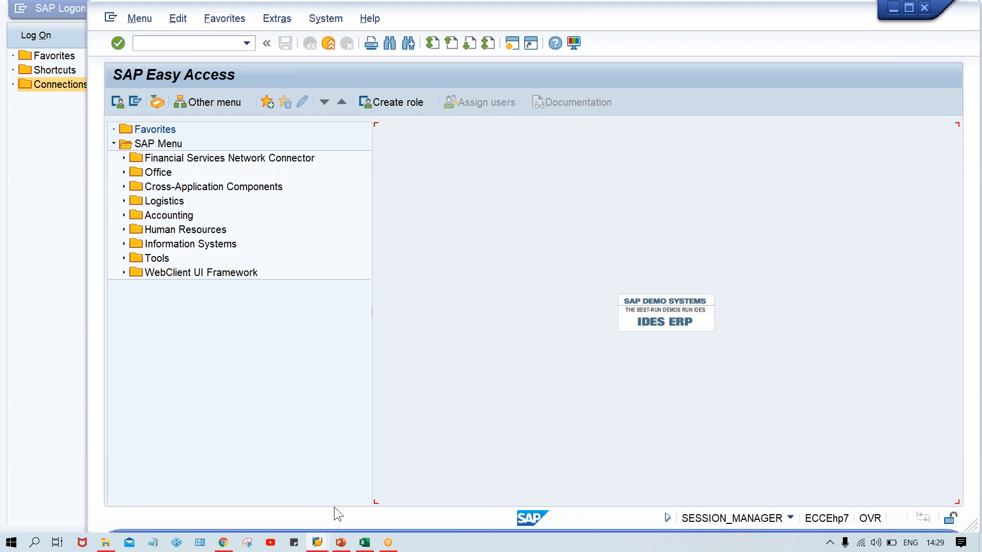
click(342, 543)
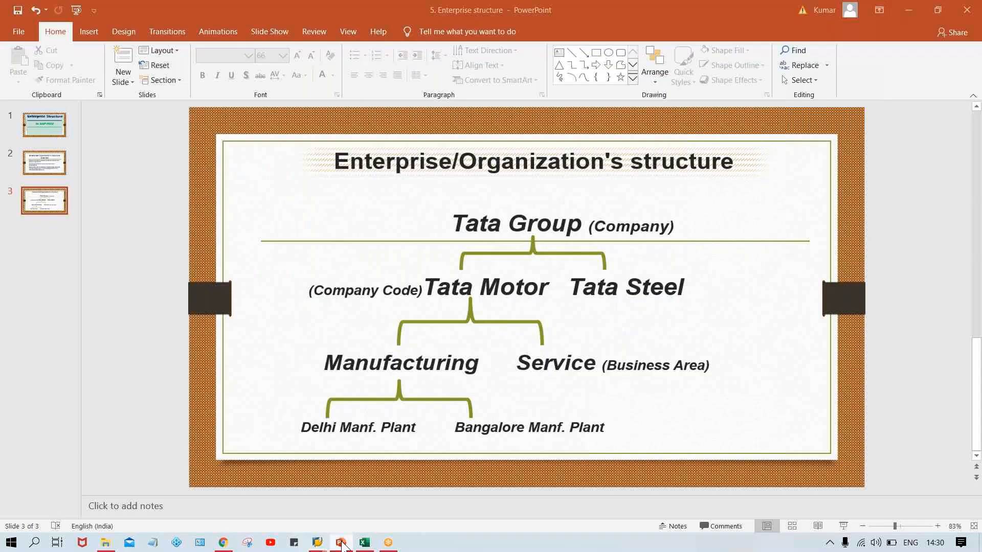
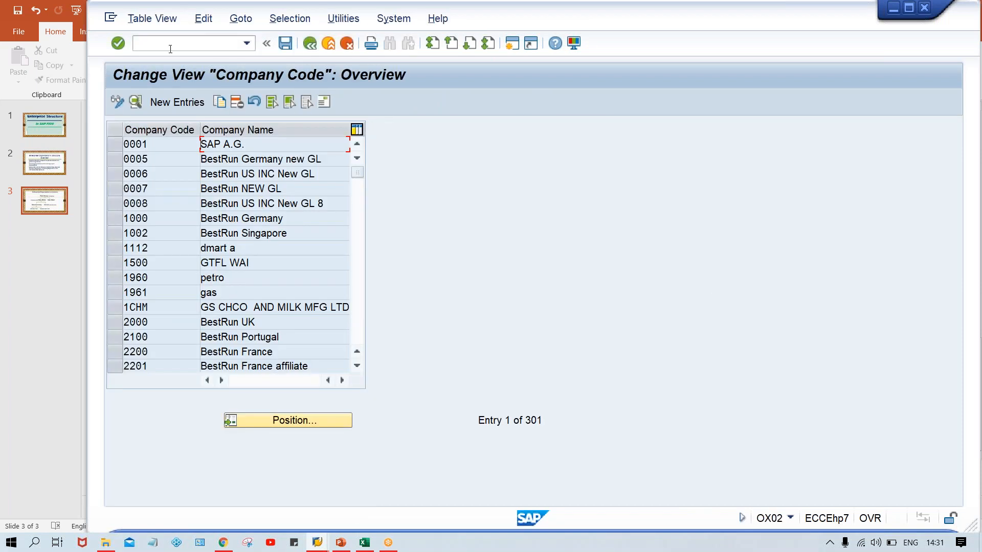
Create a new company code entry TM00 with the company name TATA MOTOR.
click(169, 99)
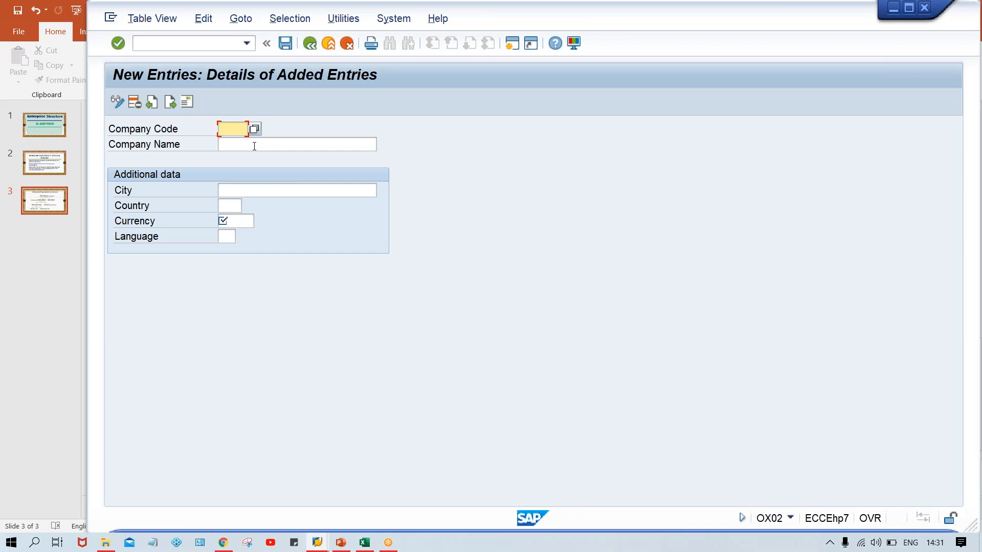
text(TM00)
key(Tab)
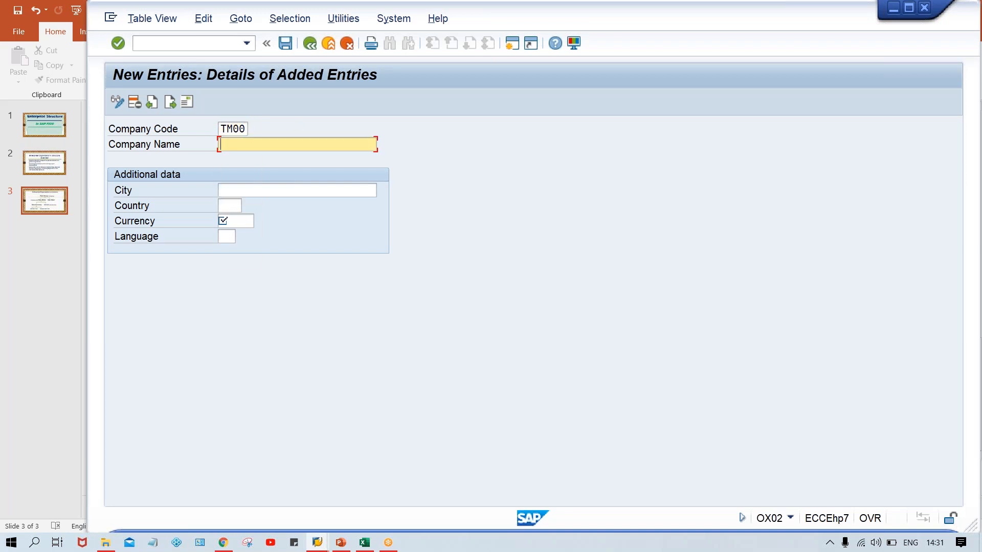
text(TAT)
key(Down)
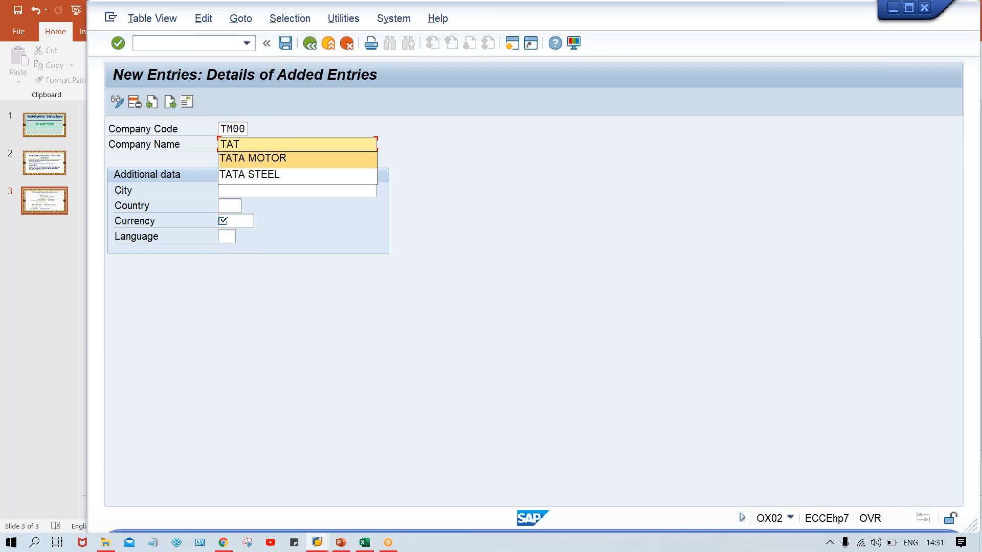
key(Return)
key(Tab)
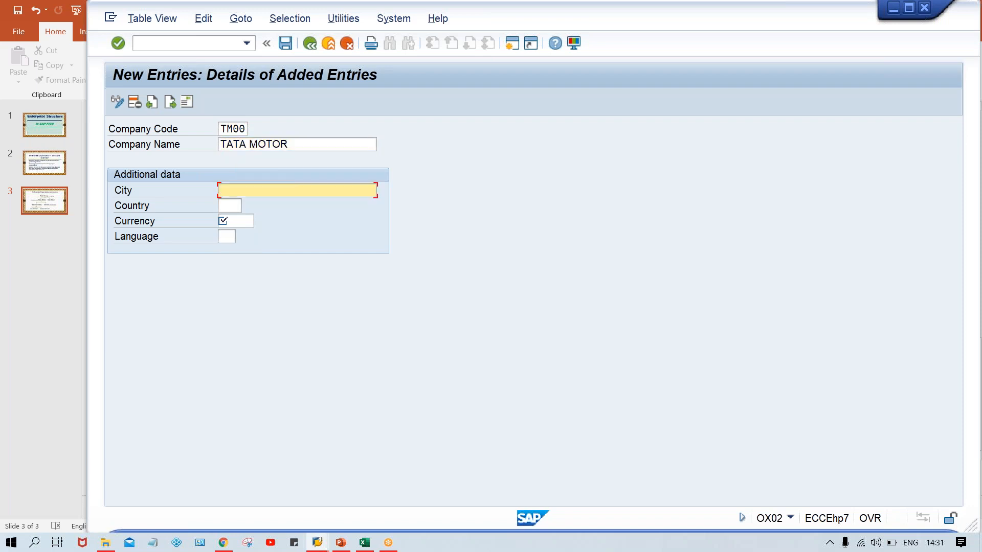
Set the company code's city to NEW DELHI and its country to IN.
text(N)
key(Down)
key(Return)
key(Tab)
text(IN)
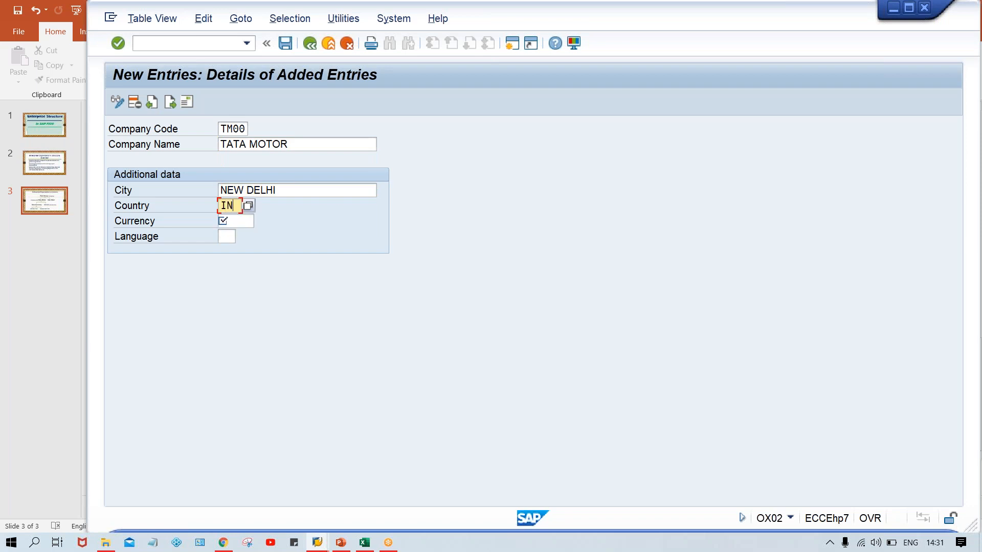
Set the company code's currency to INR and language to EN, and proceed to its address entry.
key(Tab)
key(Down)
key(Down)
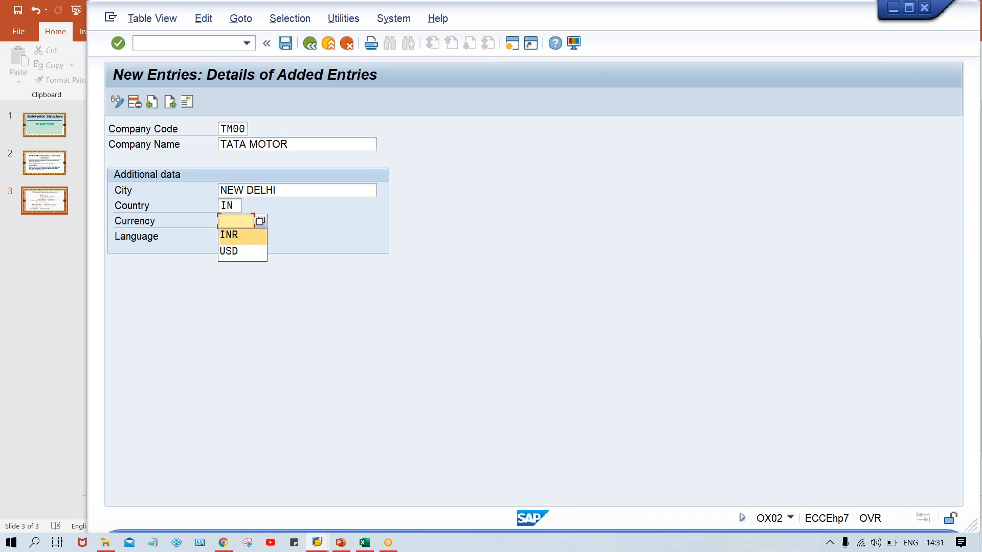
key(Return)
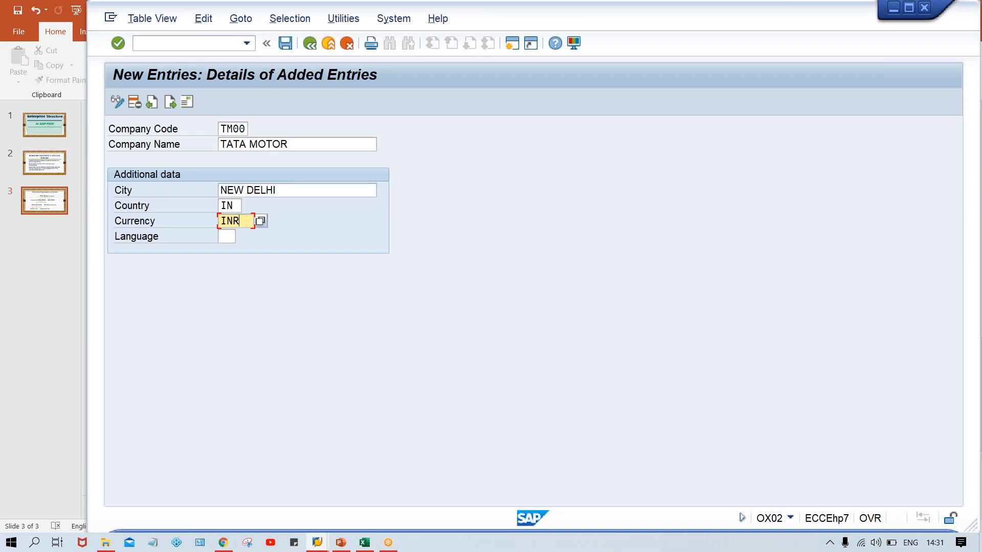
key(Tab)
key(Down)
key(Return)
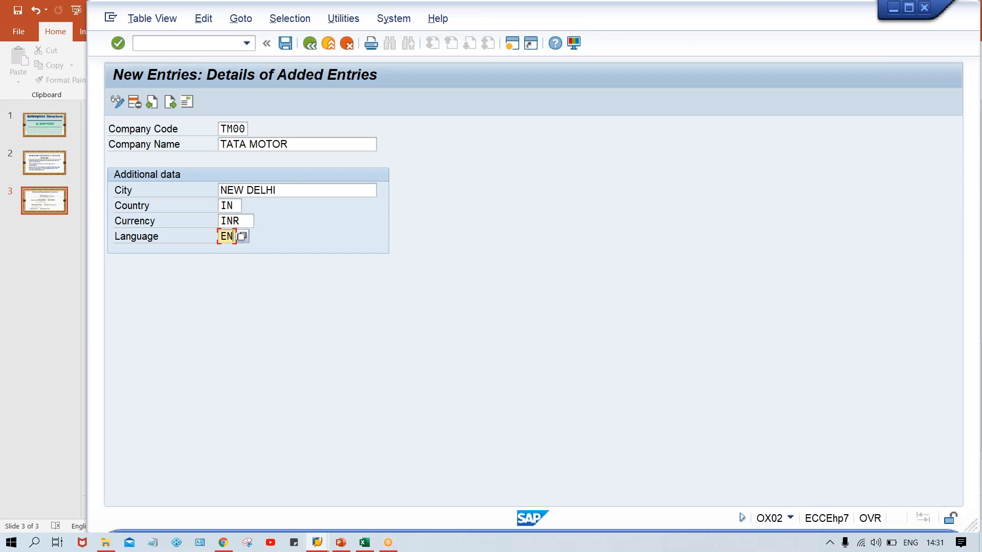
key(Return)
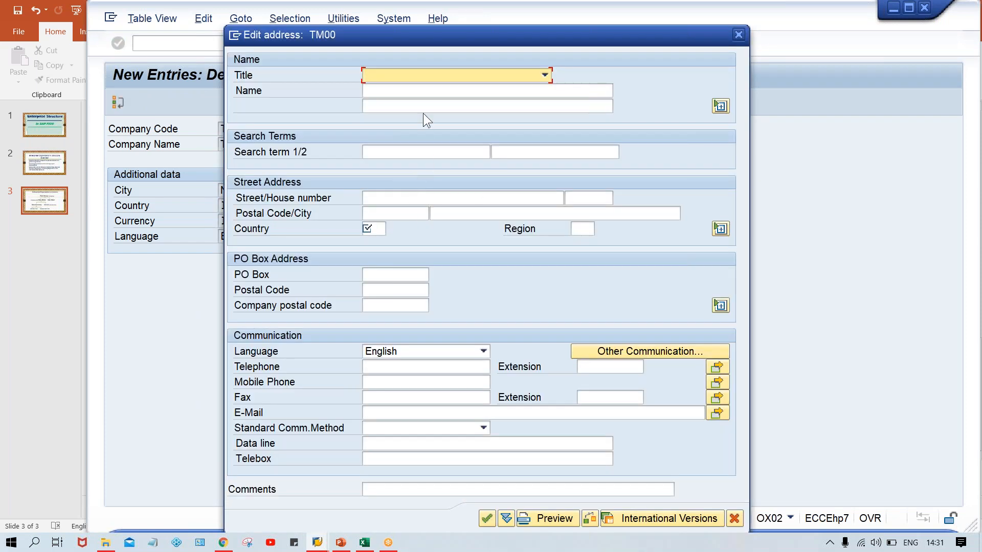
Enter TATA MOTOR as the name in the address of company code TM00.
click(399, 90)
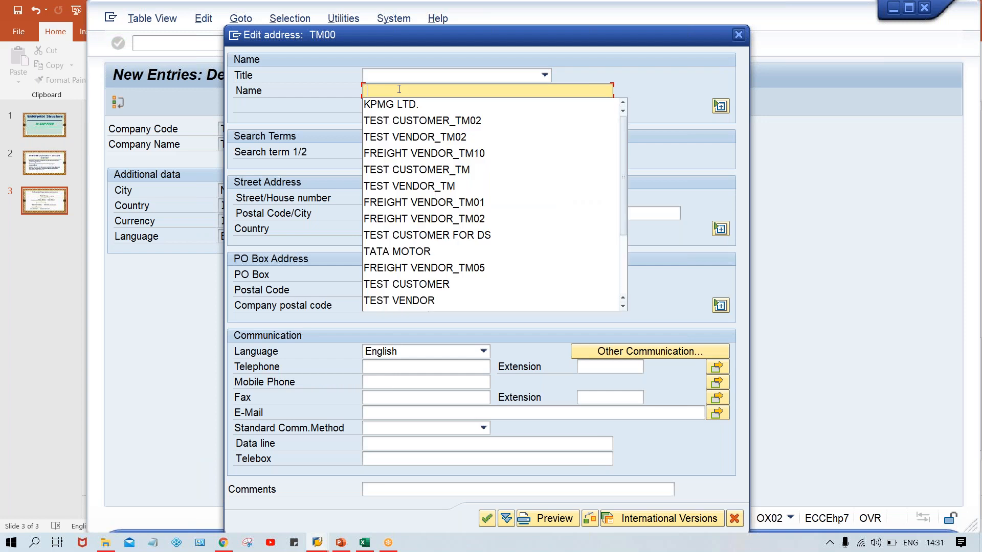
text(TA)
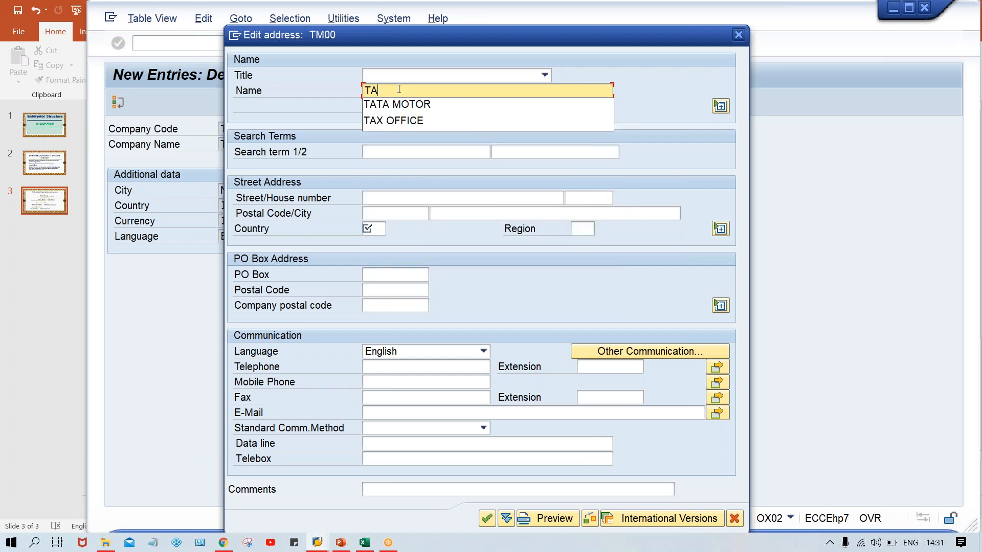
key(Down)
key(Return)
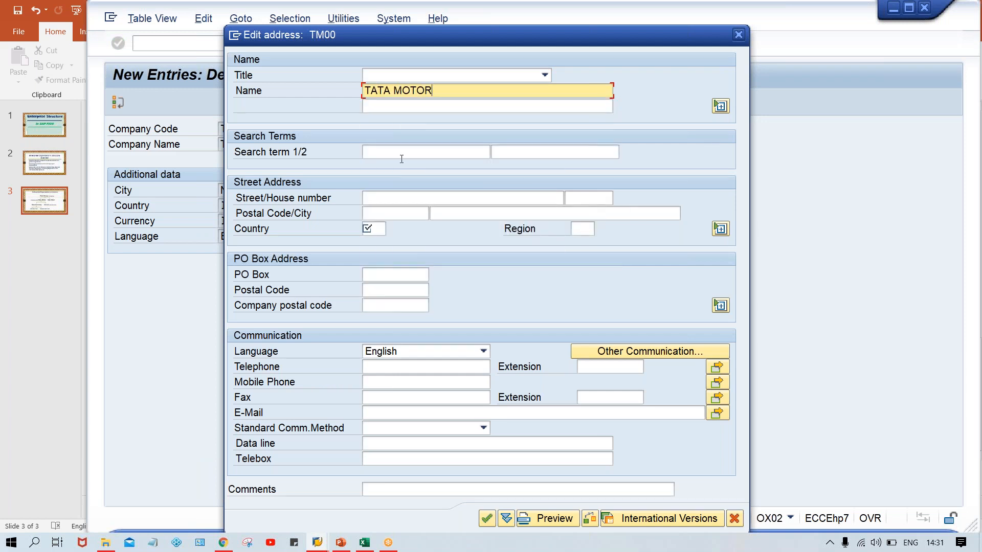
Enter IN as the address's country, clear it again and try to confirm the address without a country.
click(372, 229)
text(IN)
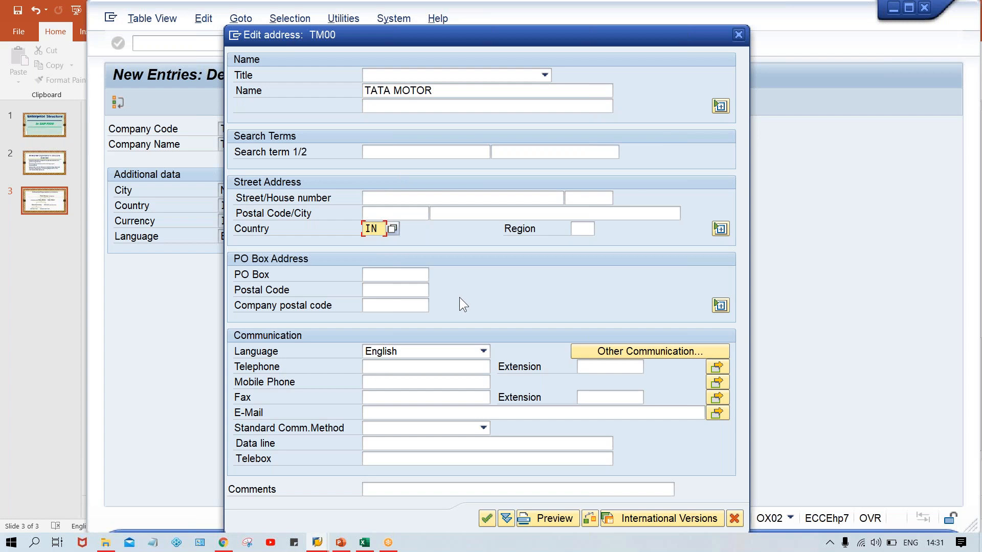
key(BackSpace)
key(BackSpace)
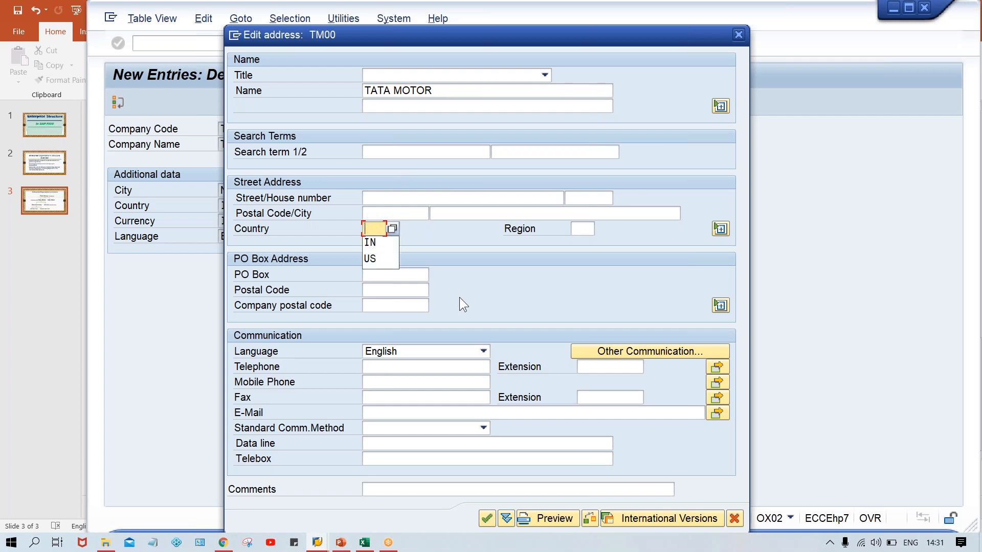
click(444, 215)
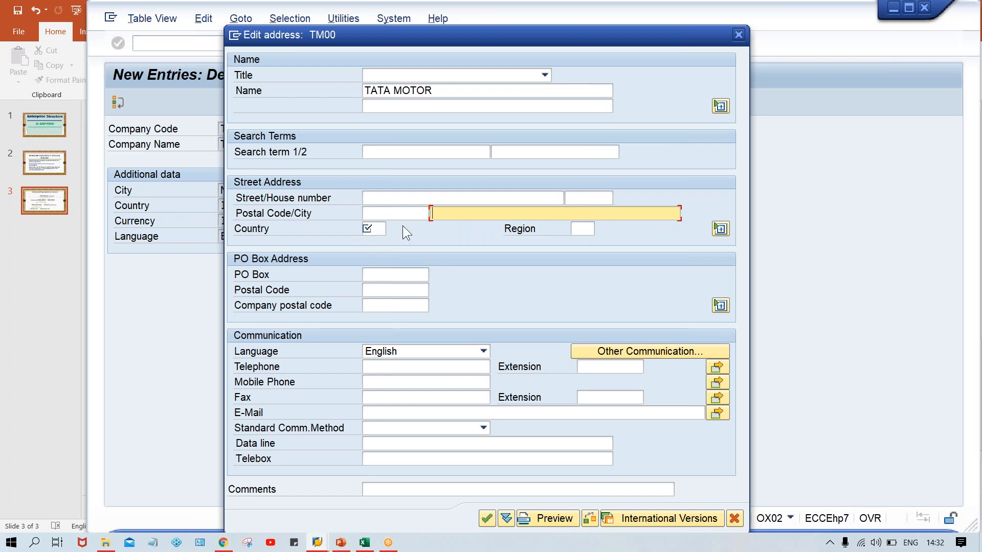
key(Return)
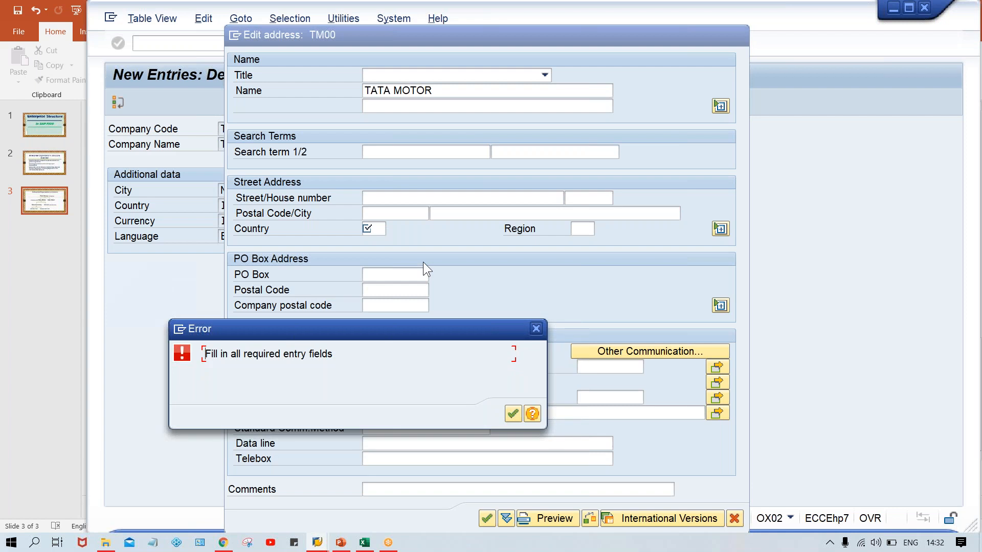
key(Return)
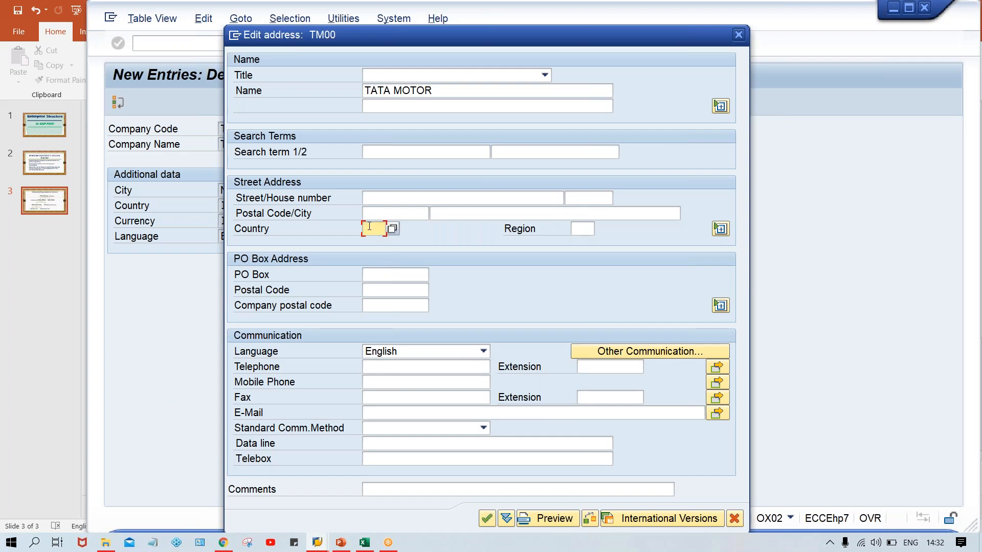
Set the address's country to IN, confirm the address and save the company code under the TATA MOTOR customizing request.
text(IN)
key(Return)
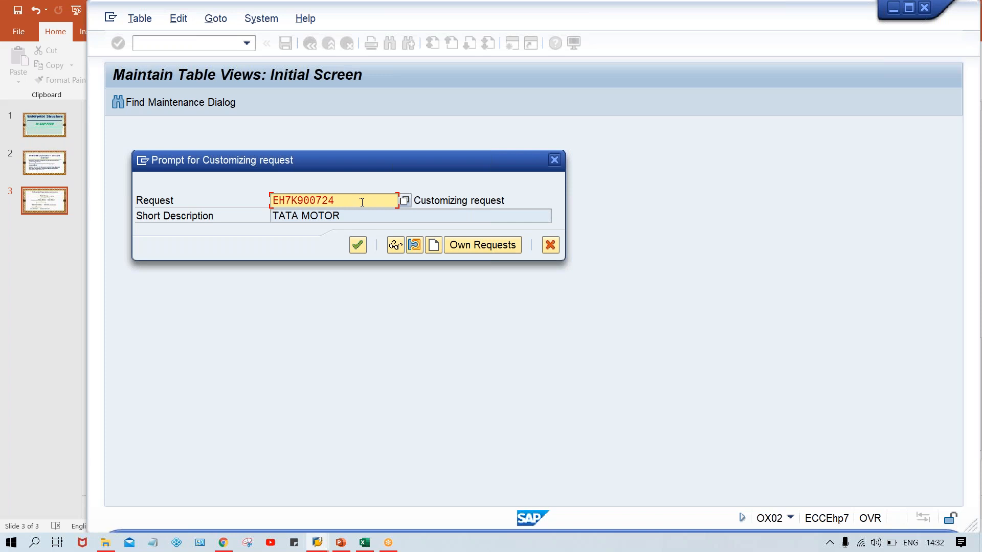
key(Return)
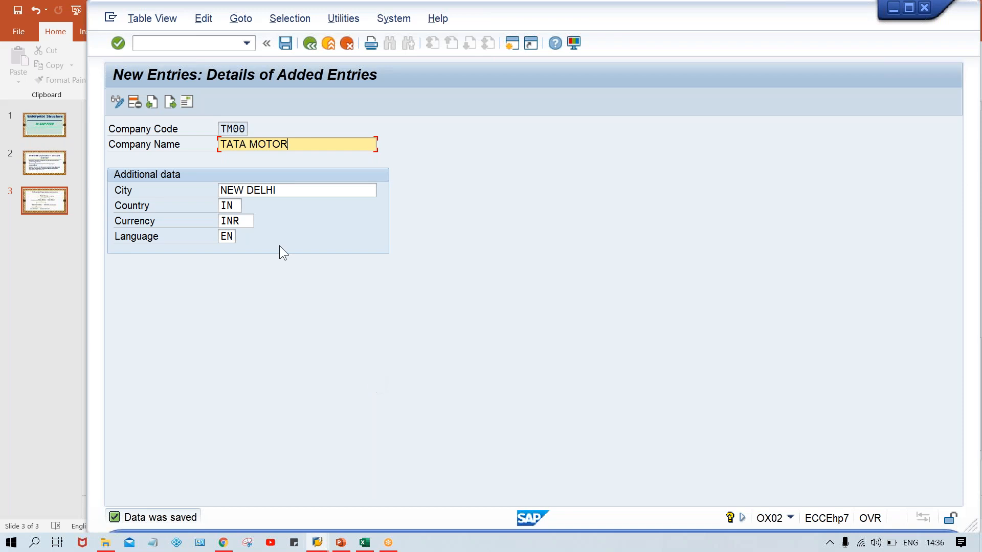
Start transaction OX16 and position the company code assignment list at TM00.
click(157, 42)
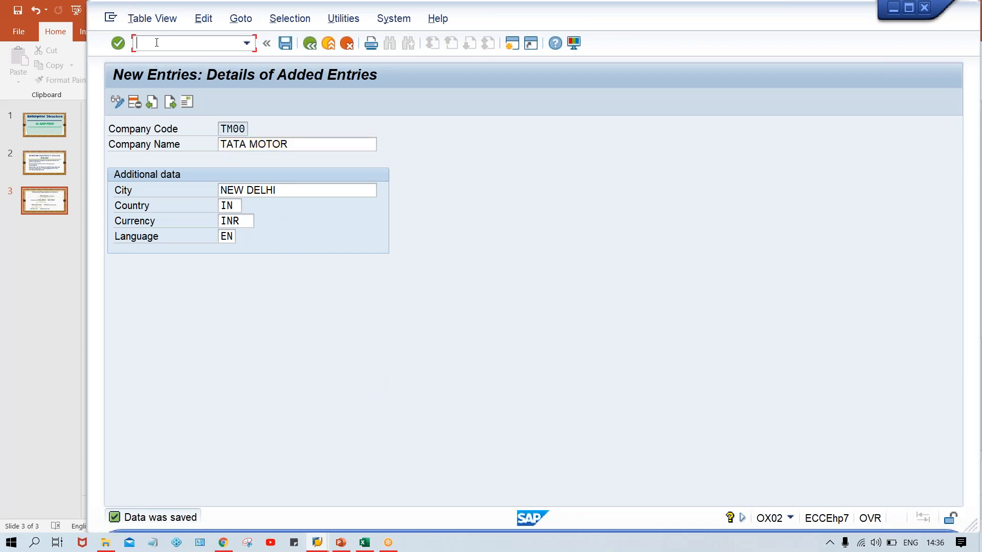
text(/NOX16)
key(Return)
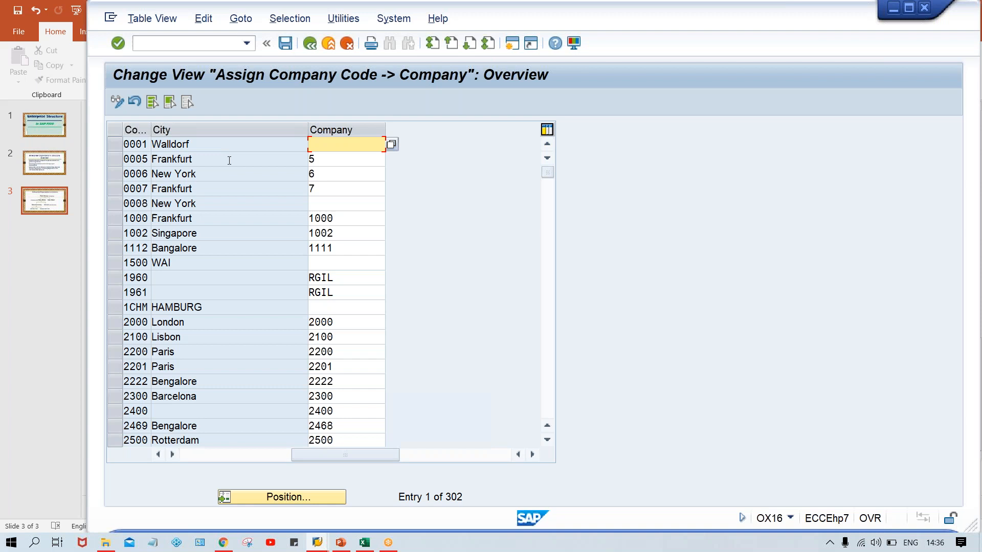
click(289, 501)
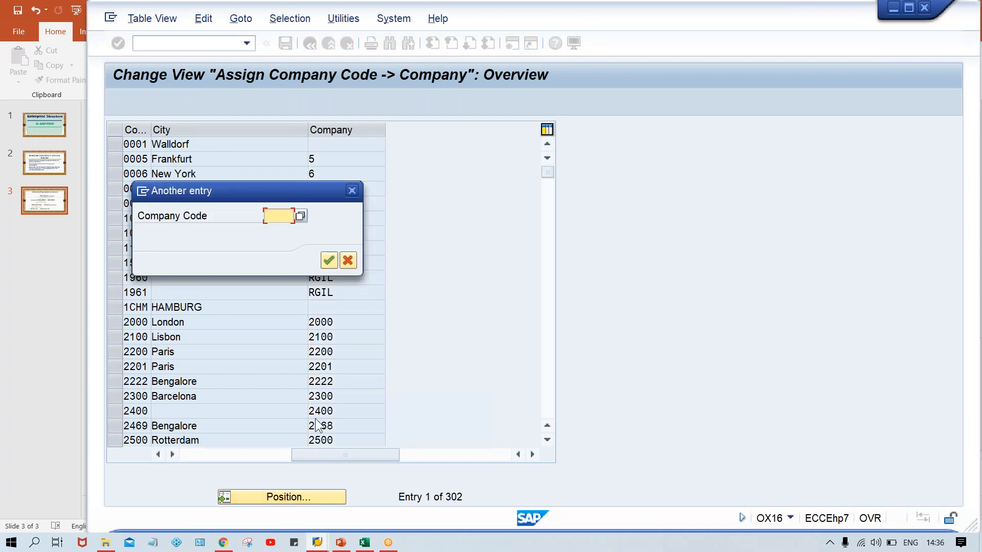
text(TM00)
key(Return)
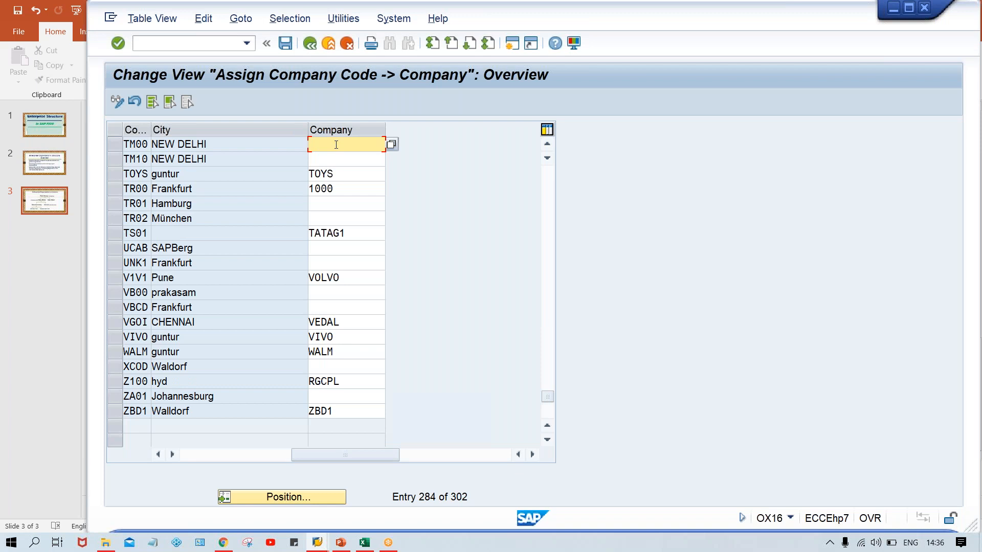
Enter TTGRP as the company for company code TM00 and clear the field again.
text(TT)
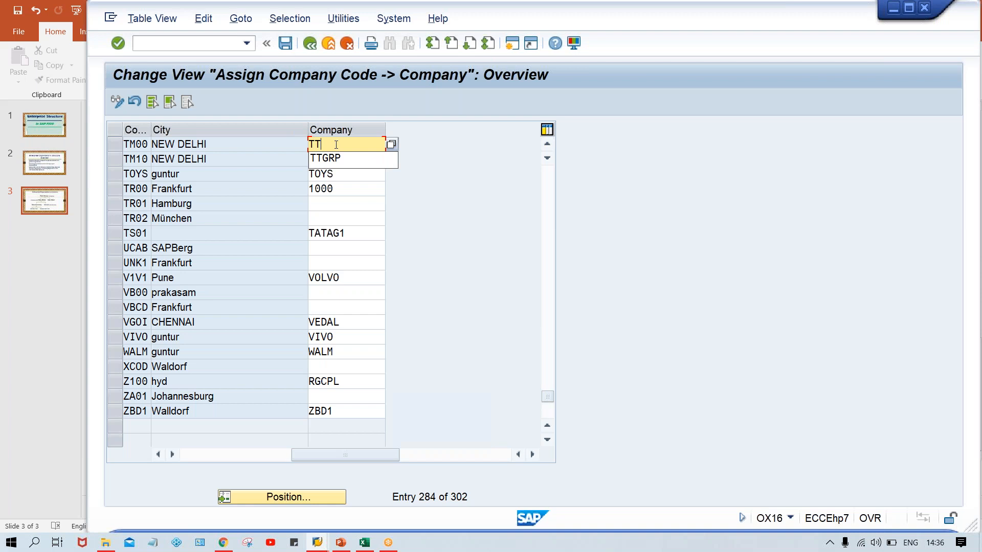
text(GRP)
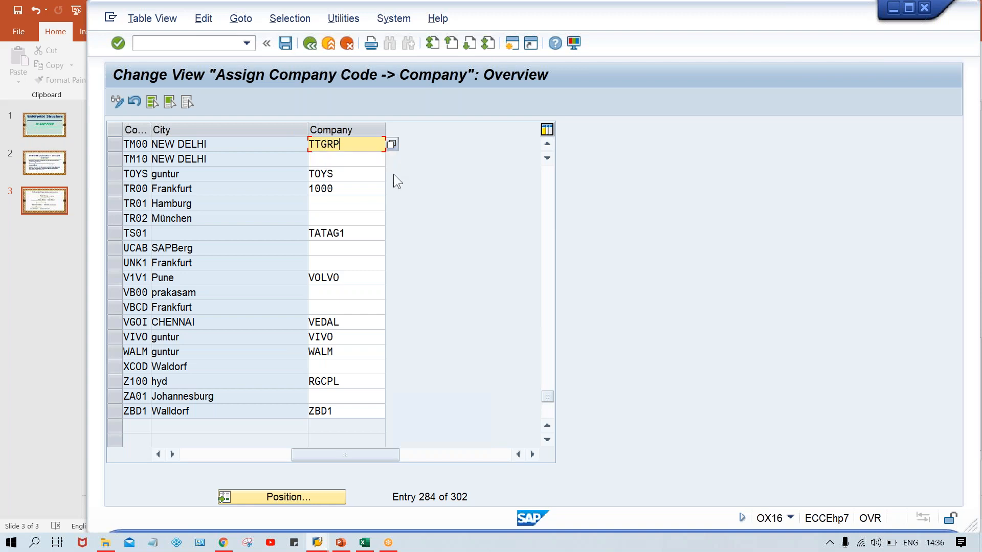
key(BackSpace)
key(BackSpace)
key(BackSpace)
key(BackSpace)
key(BackSpace)
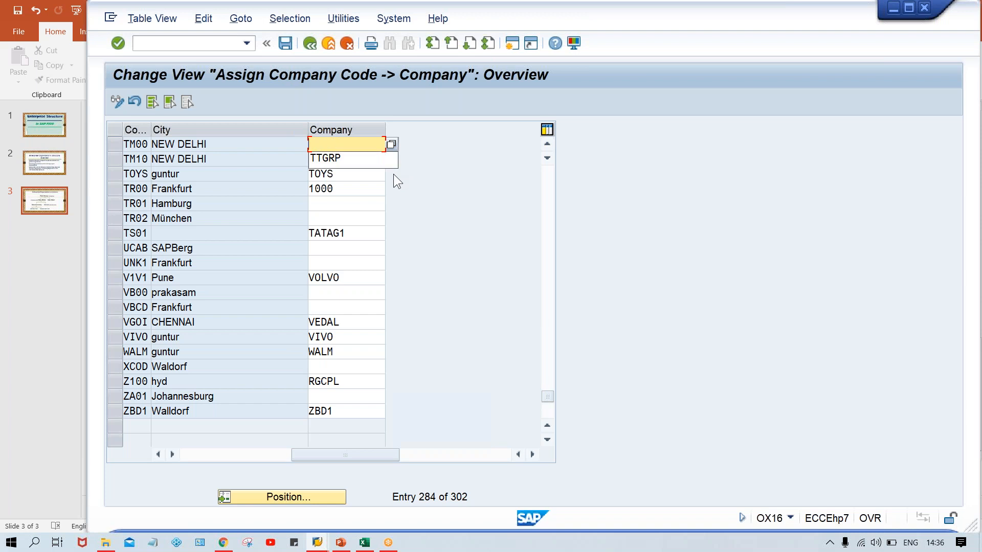
click(444, 158)
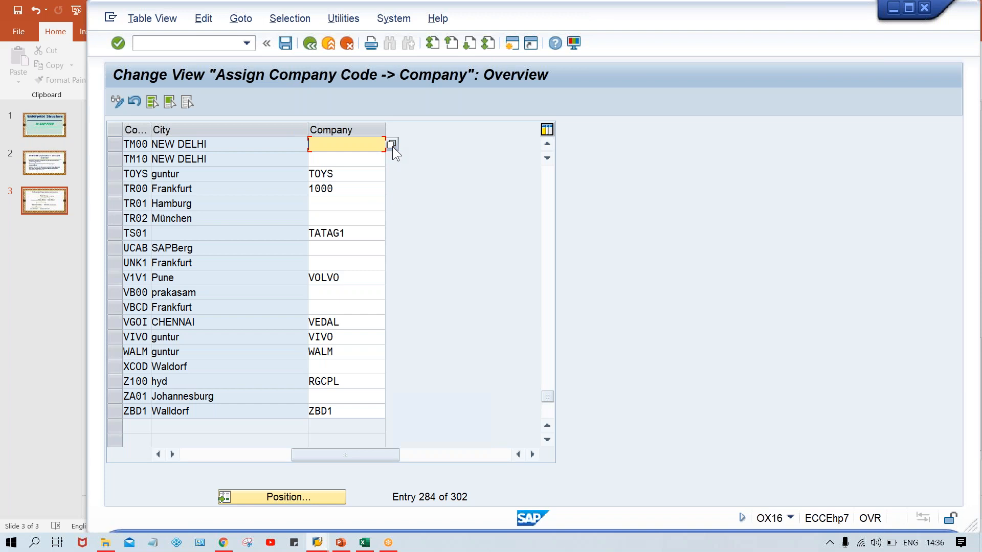
Open the list of possible companies for TM00 and view its search restrictions.
click(392, 147)
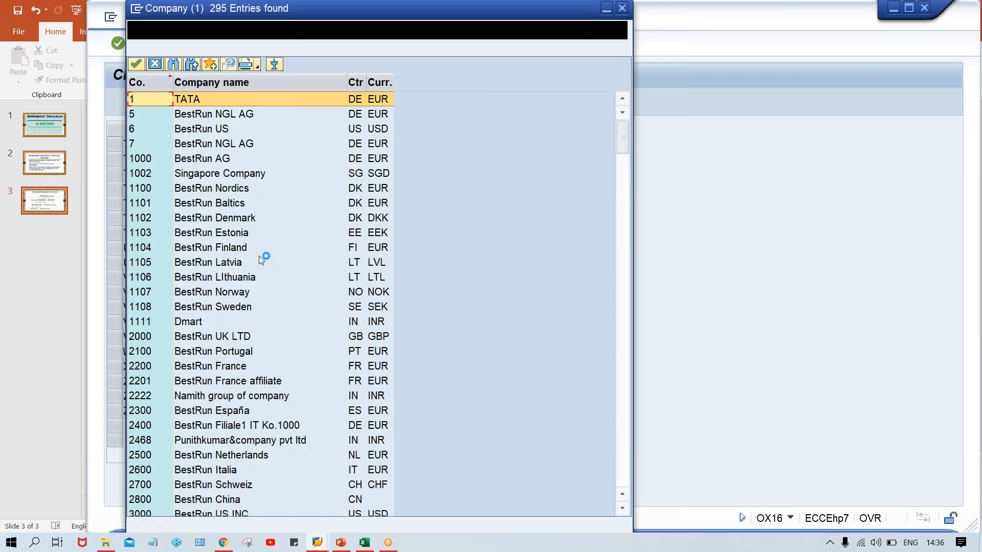
click(210, 250)
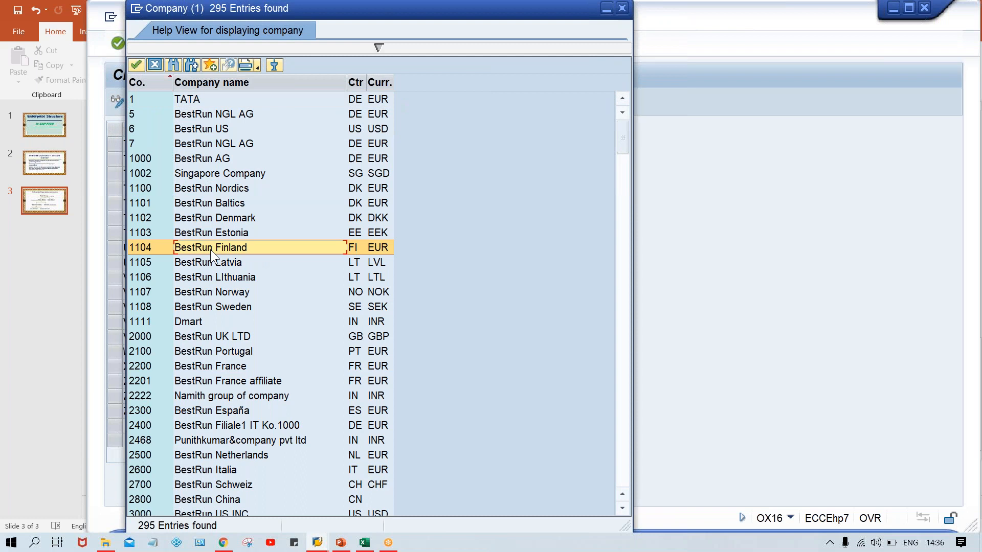
click(377, 47)
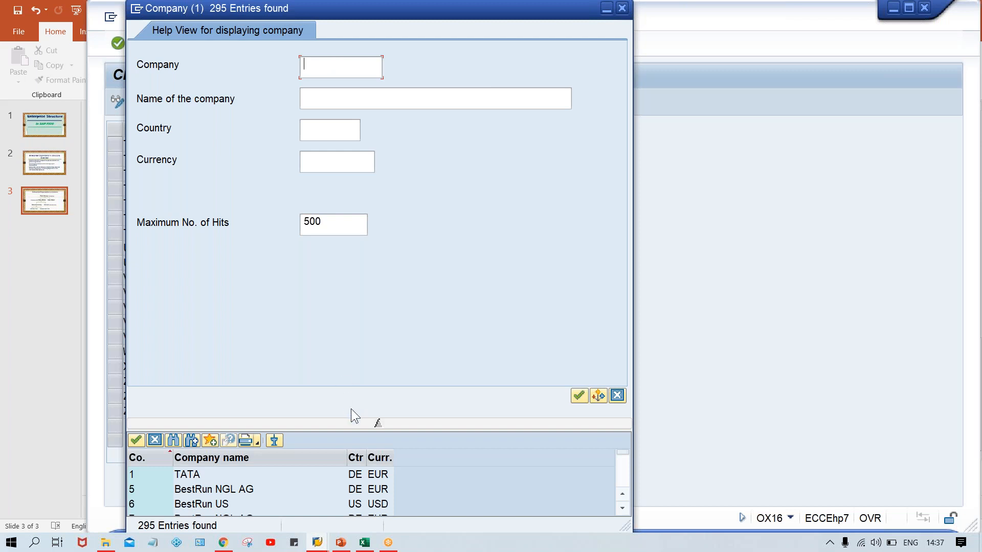
drag(378, 425, 379, 48)
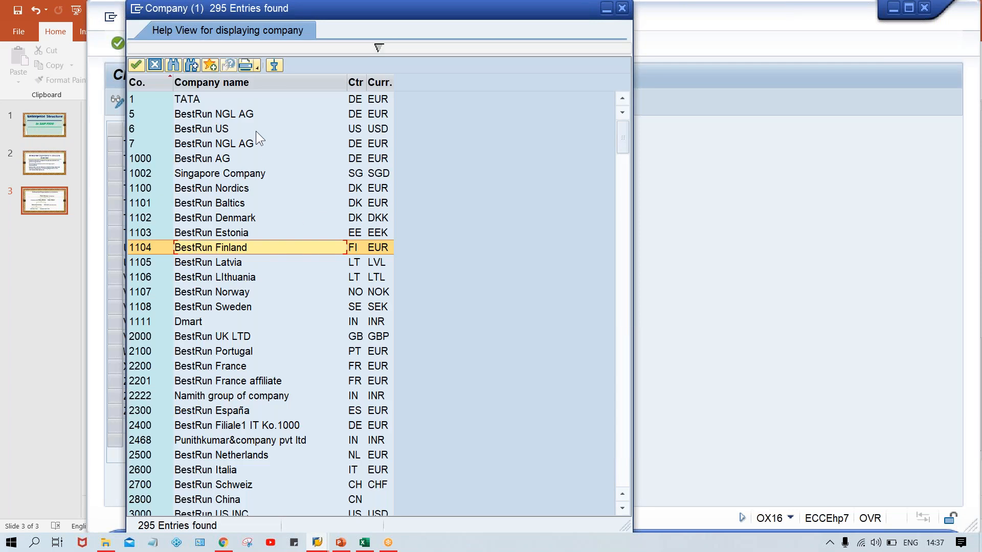
Search the company list for TATA GROUP and step through the matches to the TTGRP entry.
click(175, 65)
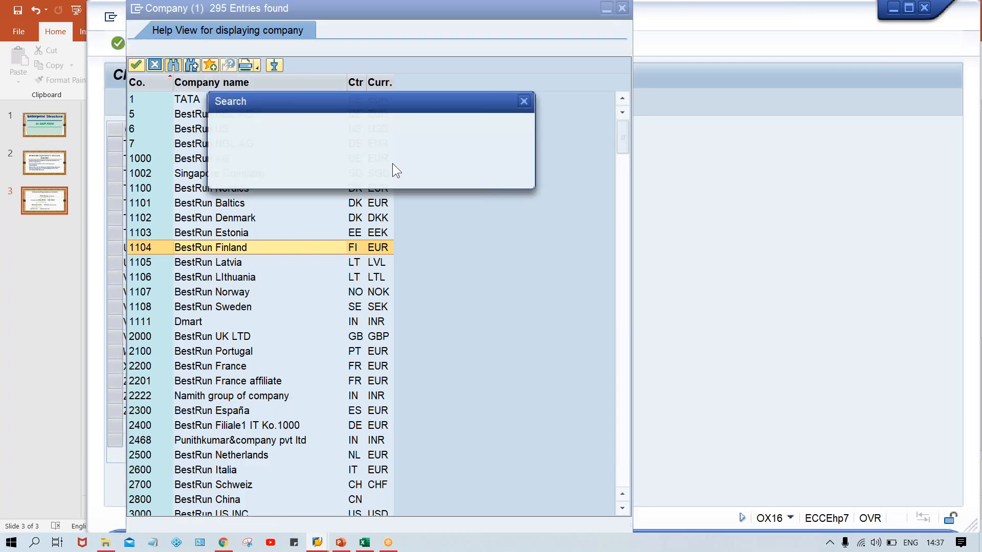
text(TA)
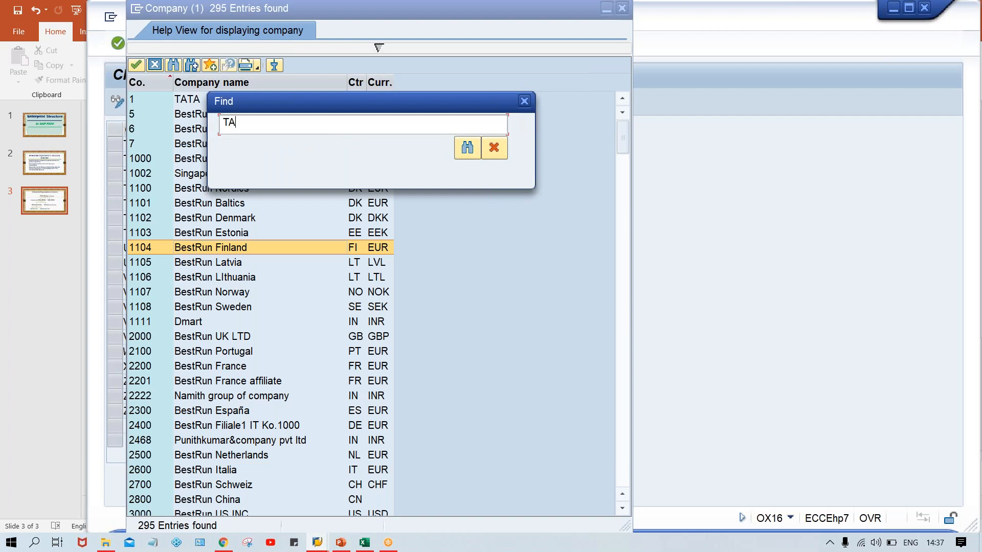
text(TA GROUP)
key(Return)
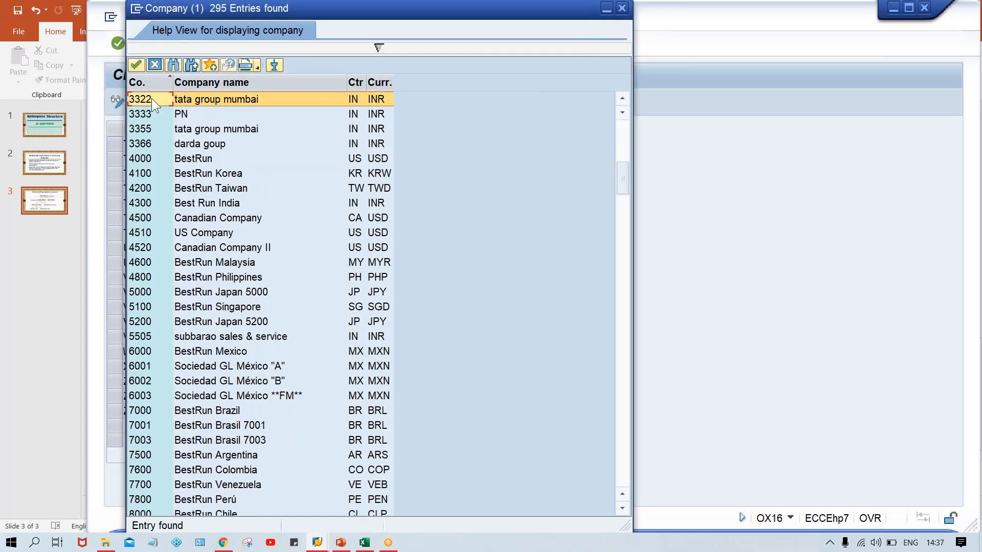
click(192, 66)
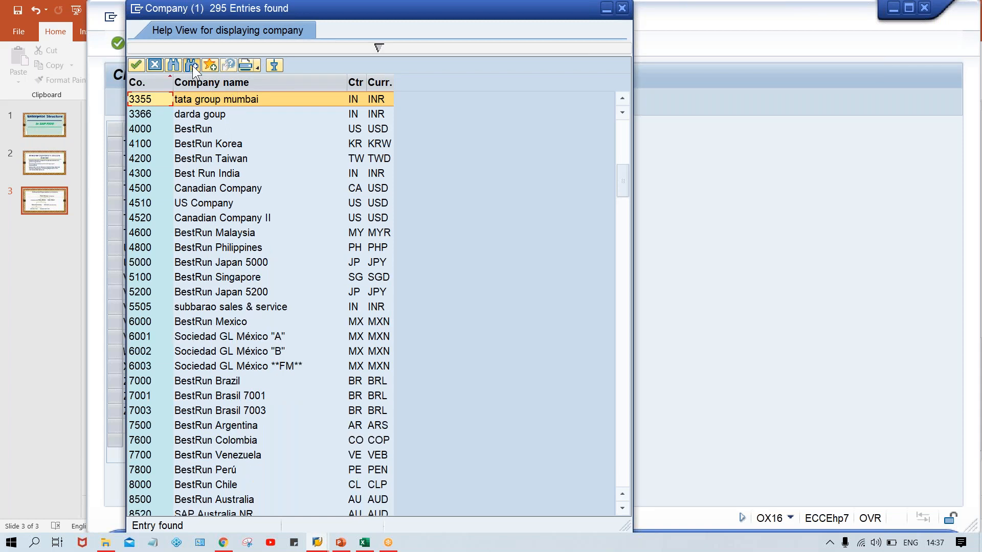
click(193, 65)
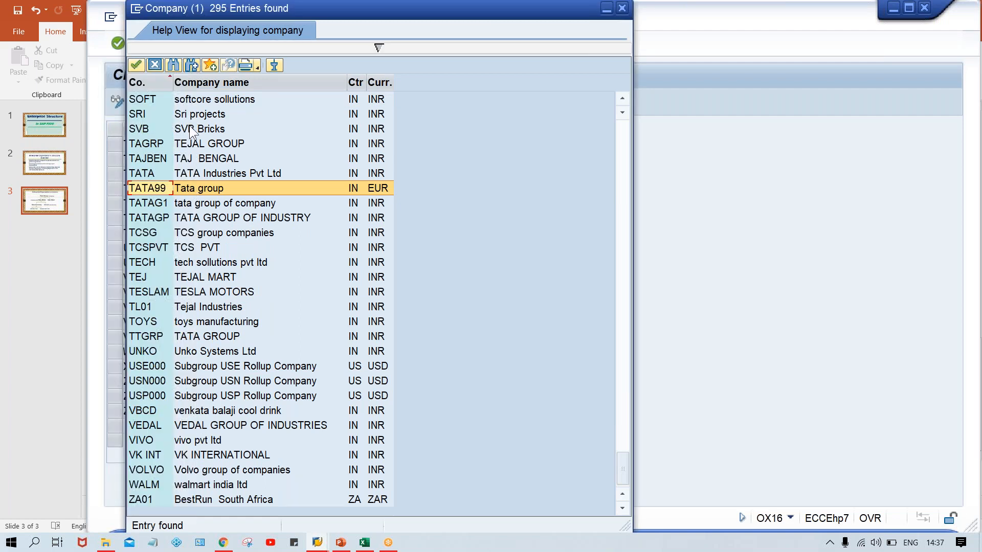
click(192, 66)
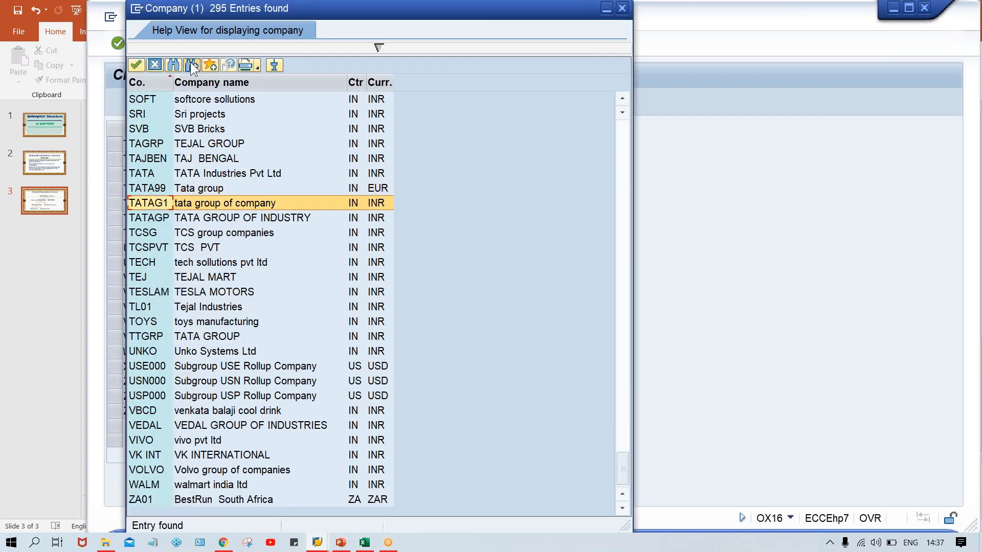
click(191, 64)
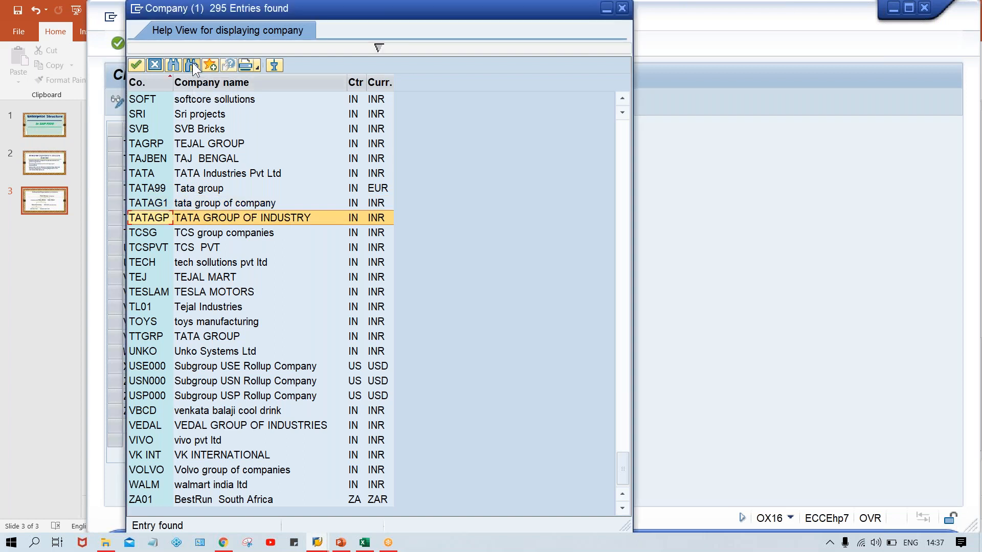
click(192, 65)
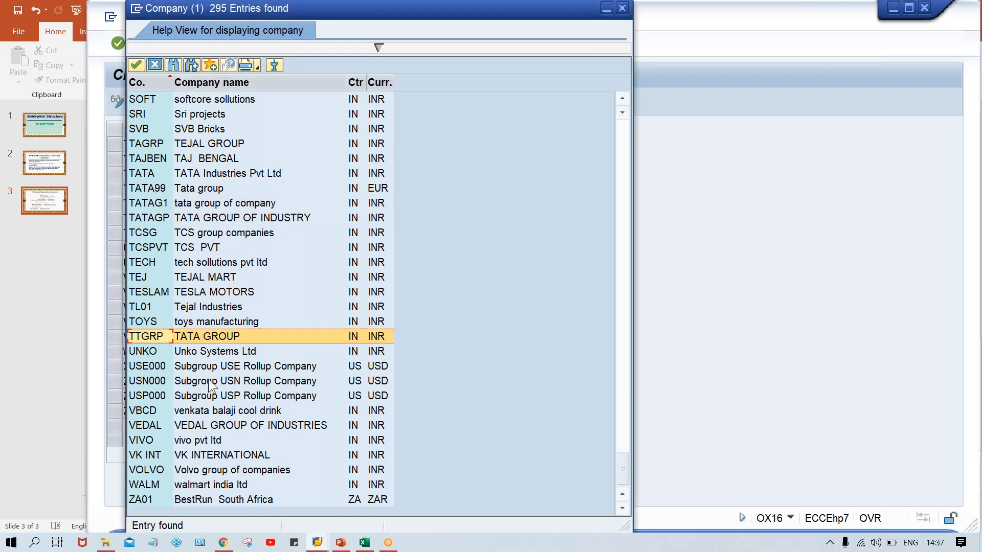
Choose TTGRP as the company for company code TM00 and save the assignment under the TATA MOTOR customizing request.
click(244, 341)
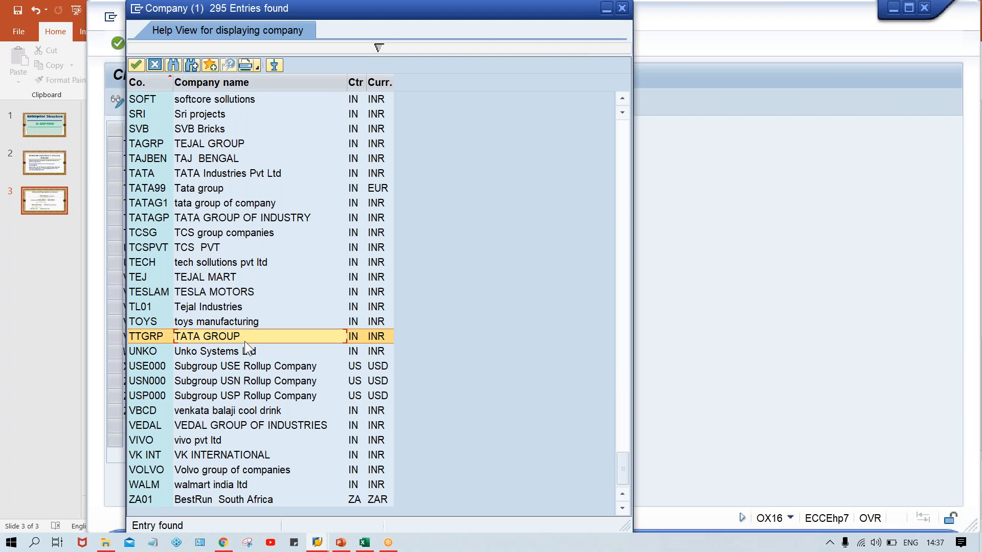
double_click(245, 342)
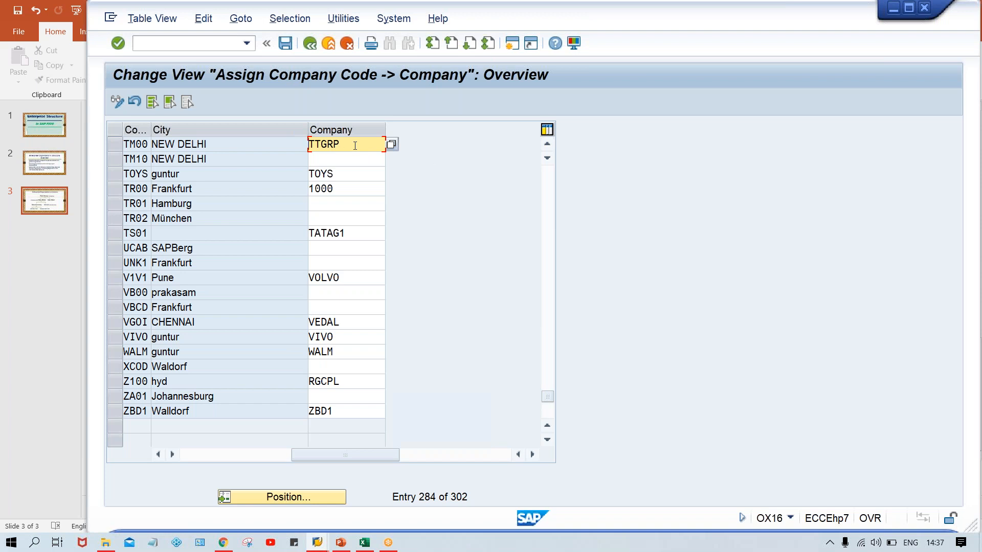
key(ctrl+s)
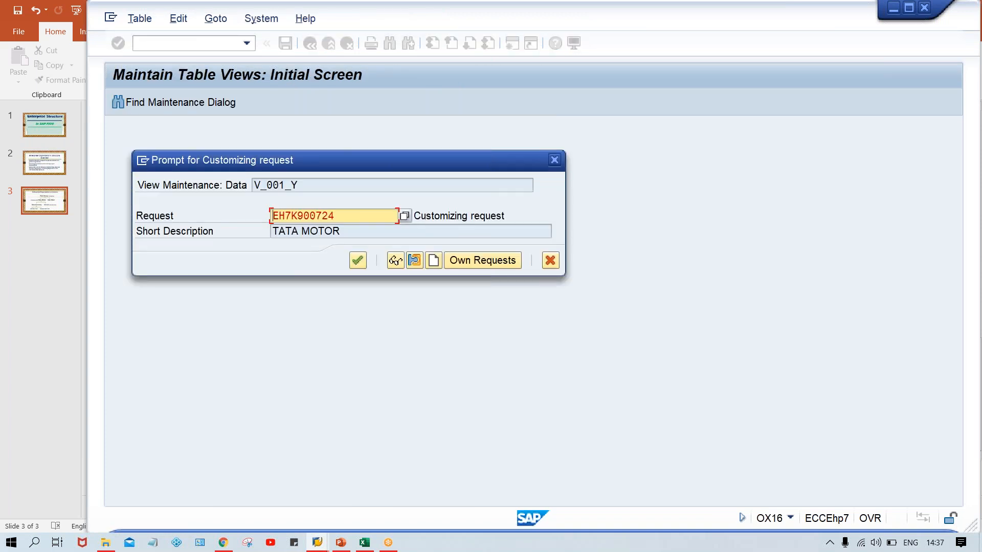
key(Return)
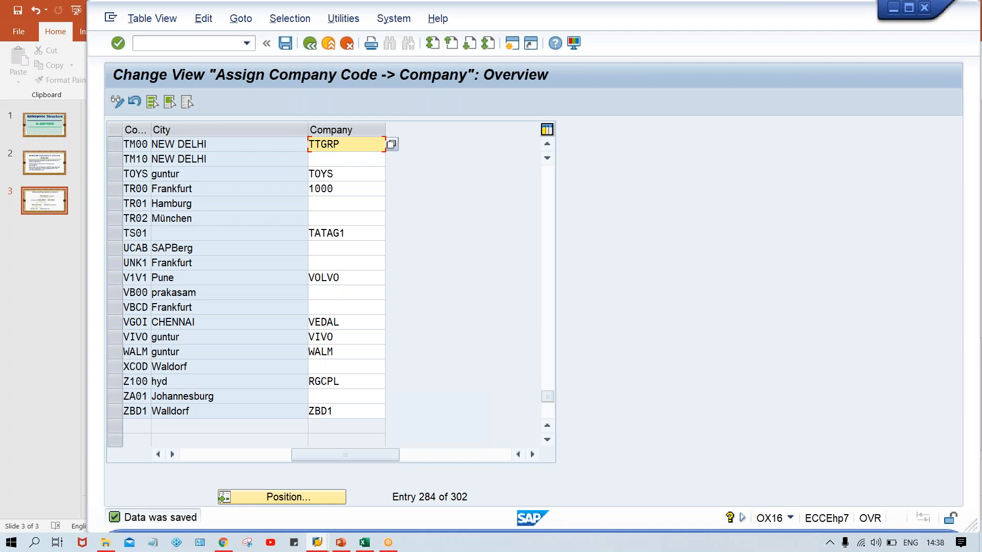
Go from the company assignment directly to the business areas overview with the command /NOX03.
click(156, 42)
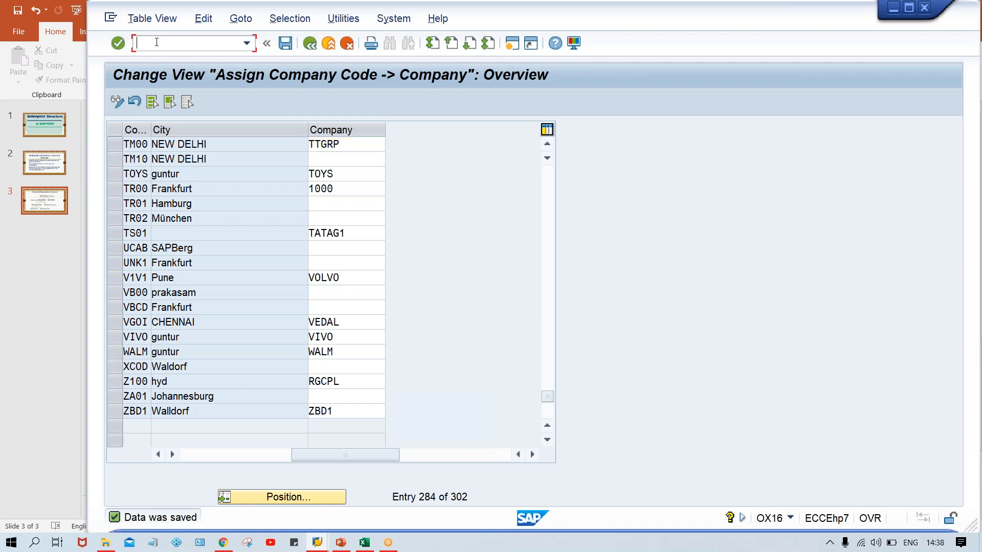
text(/)
key(BackSpace)
text(/NOX03)
key(Return)
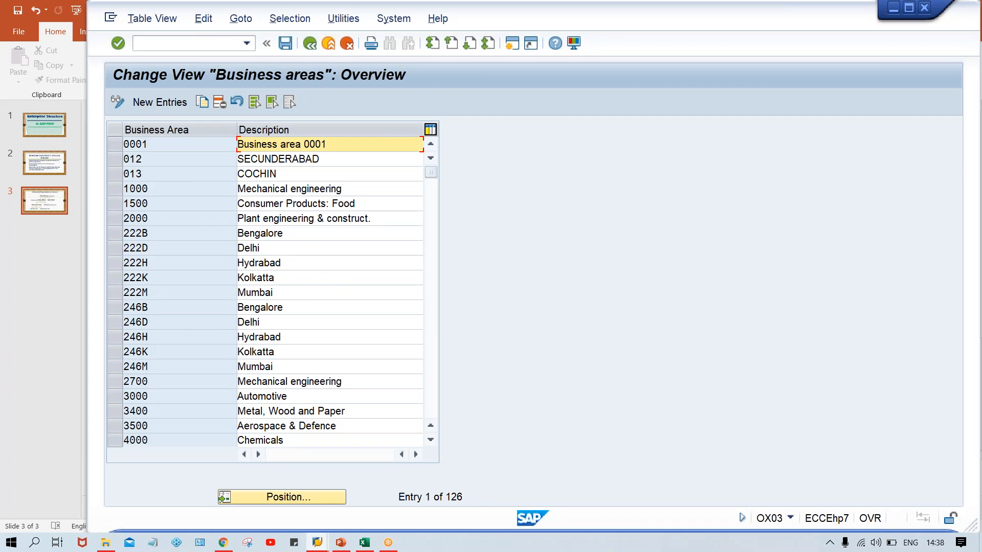
Return from the business areas directly to the company code assignment with the command /NOX16.
click(171, 44)
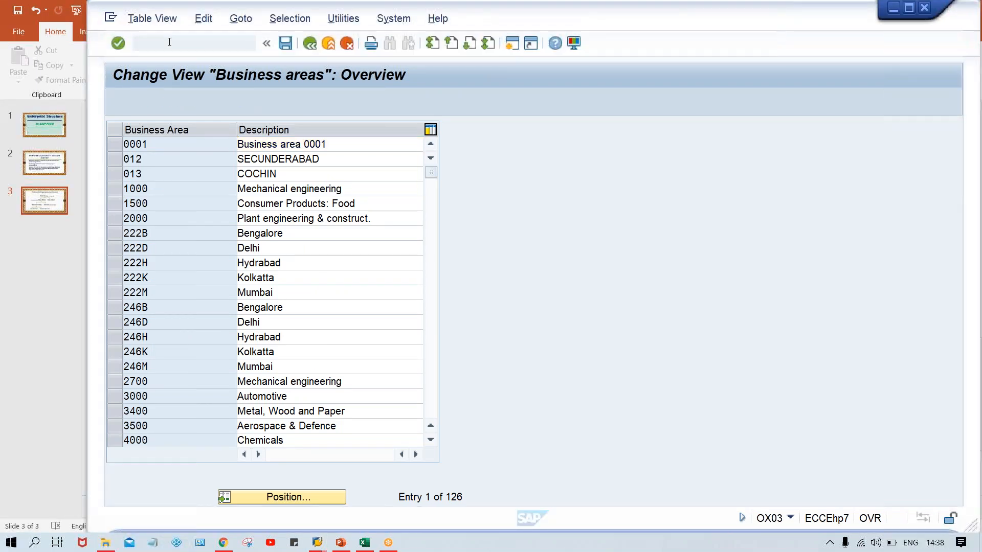
text(/NX)
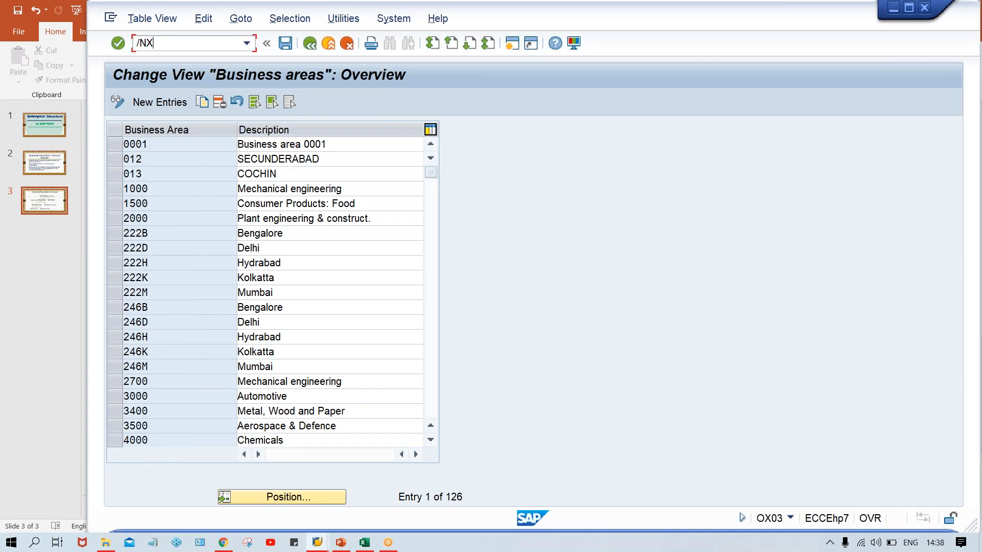
key(BackSpace)
text(OX16)
key(Return)
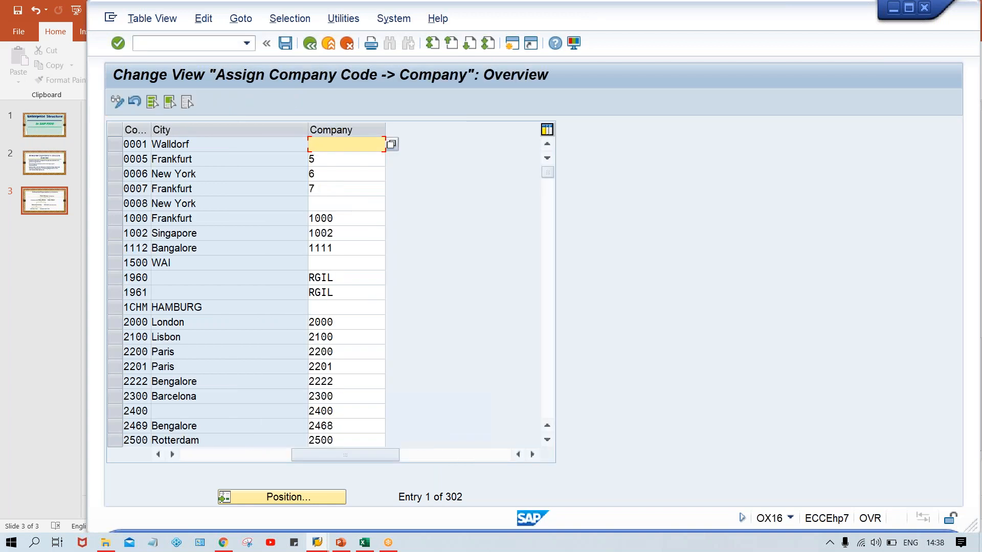
Try to start transaction OX03 from the company assignment without the /N prefix.
click(162, 44)
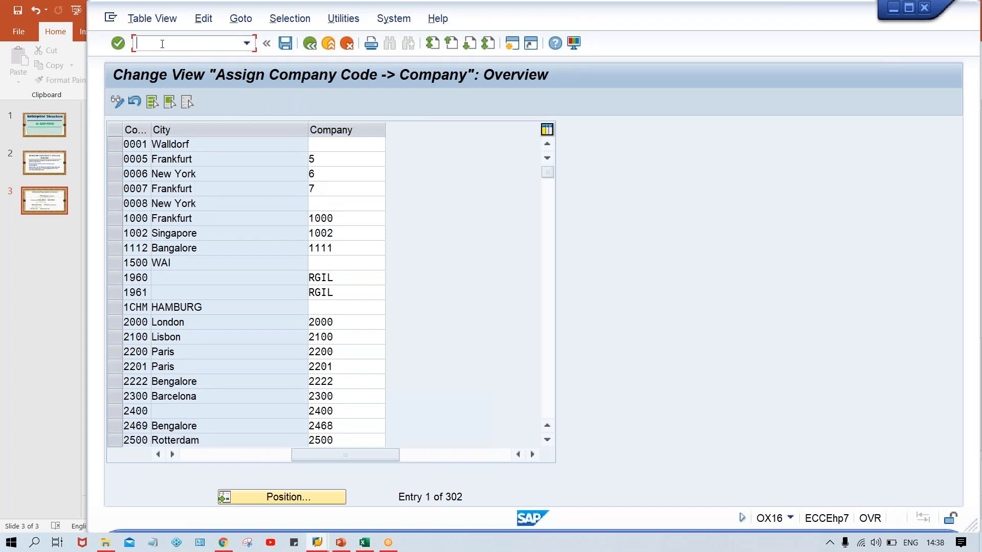
text(OX03)
key(Return)
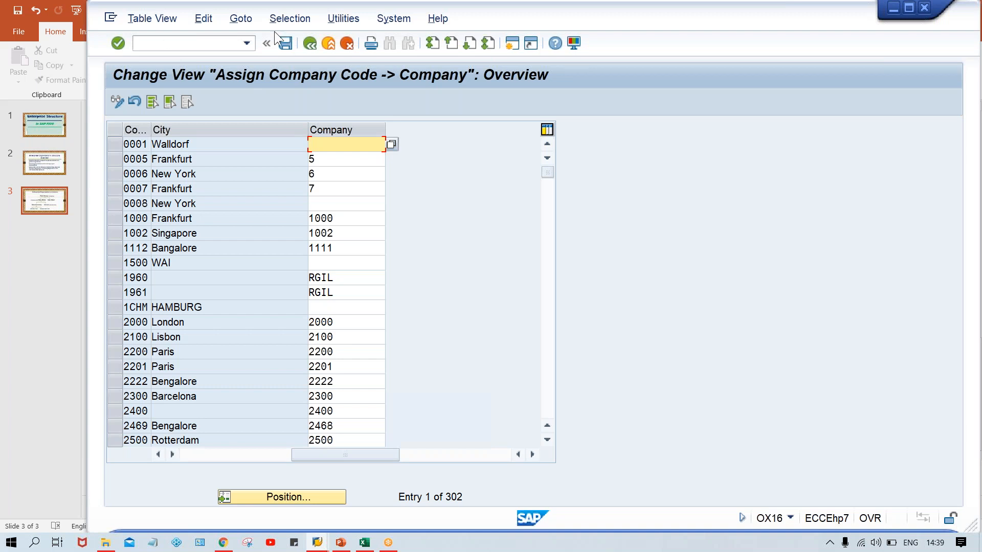
Go back to the SAP Easy Access screen and start transaction OX03 from there.
click(312, 47)
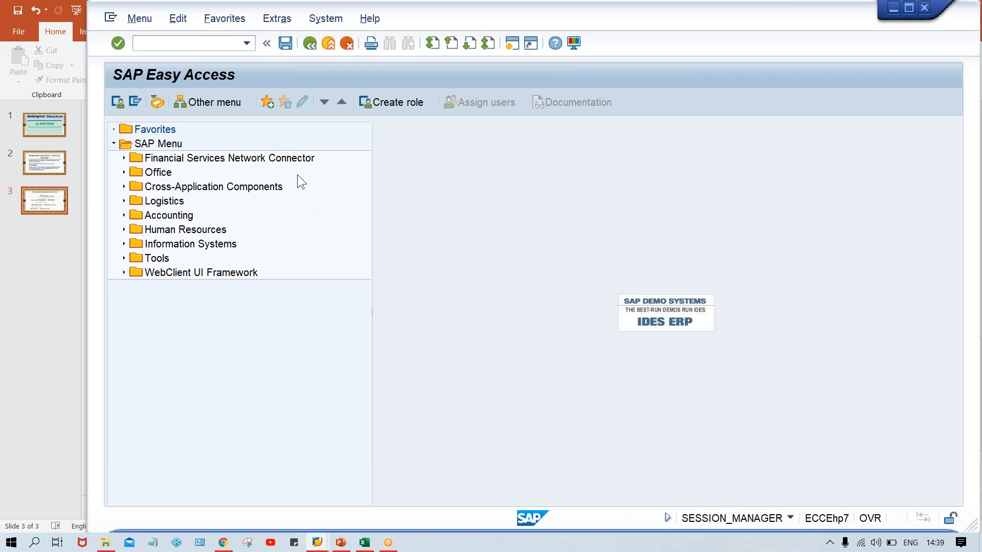
click(168, 41)
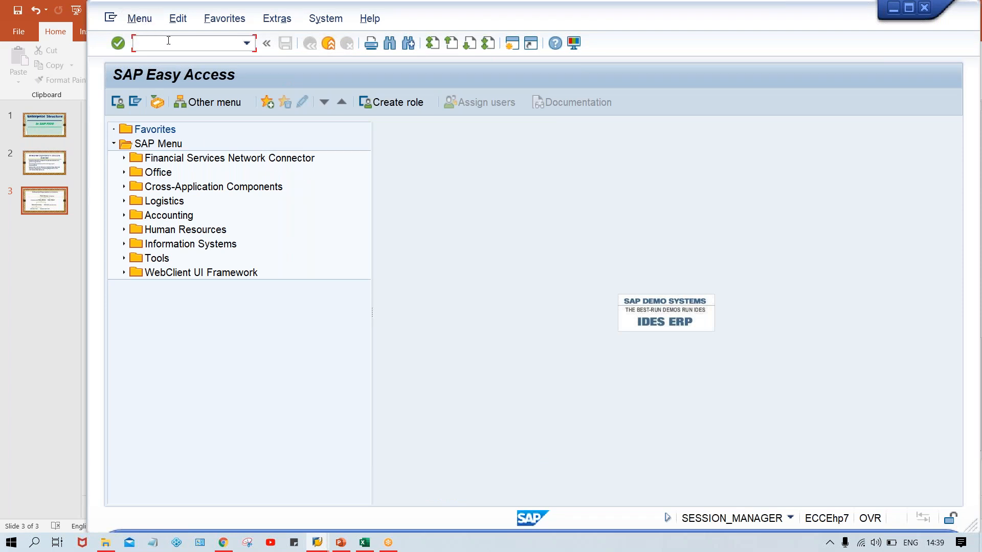
text(OX03)
key(Return)
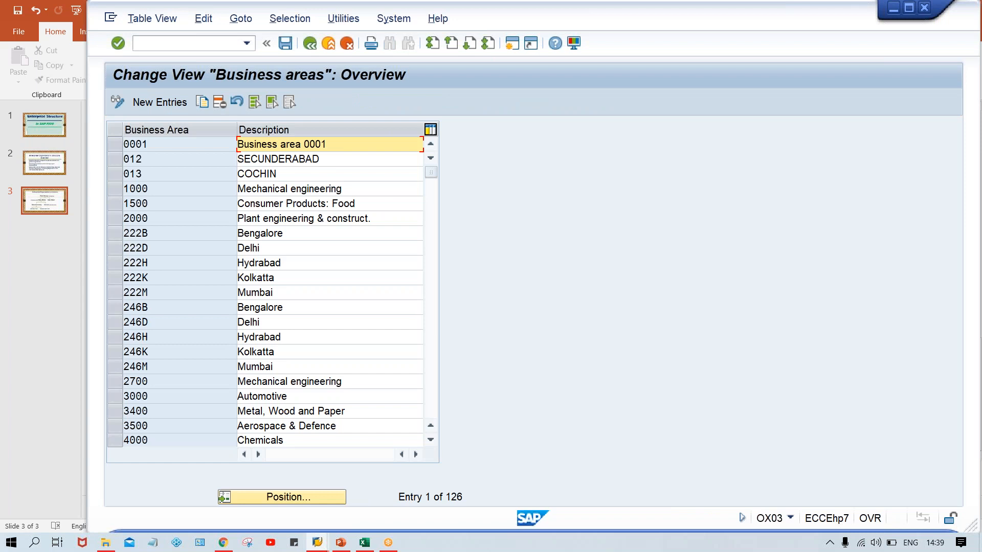
Try to start transaction OX16 from the business areas overview without the /N prefix.
click(169, 44)
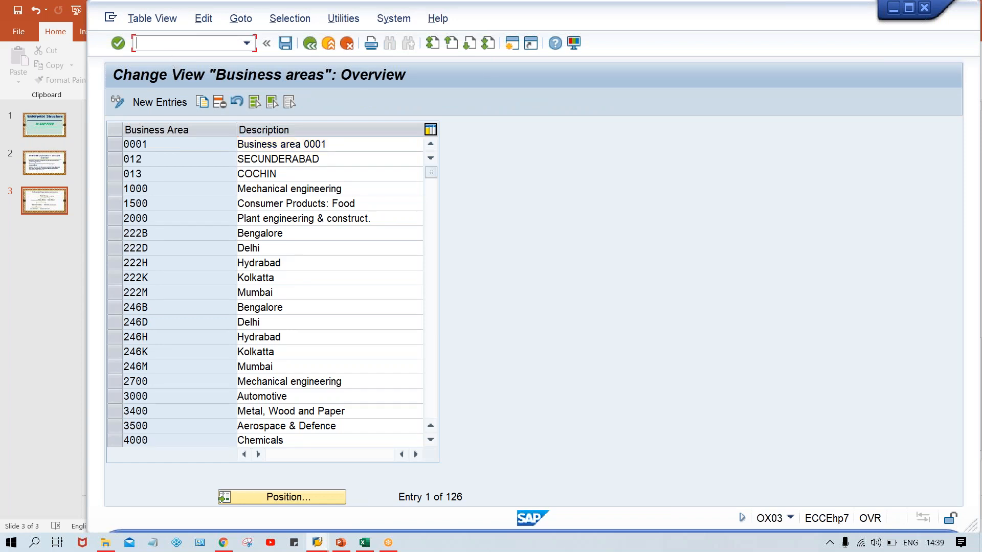
text(OX16)
key(Return)
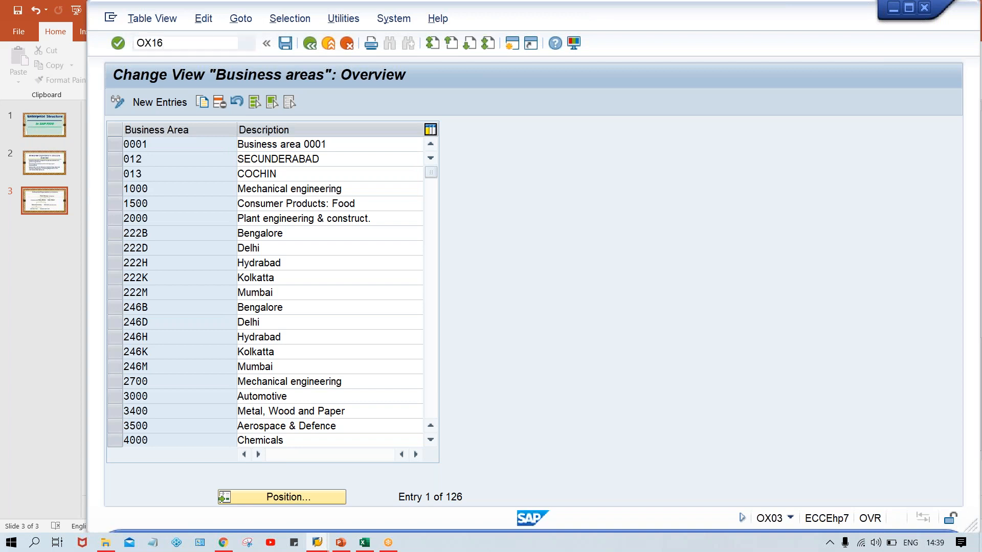
End the business areas transaction with the command /N and start OX16 from the SAP Easy Access screen.
click(182, 46)
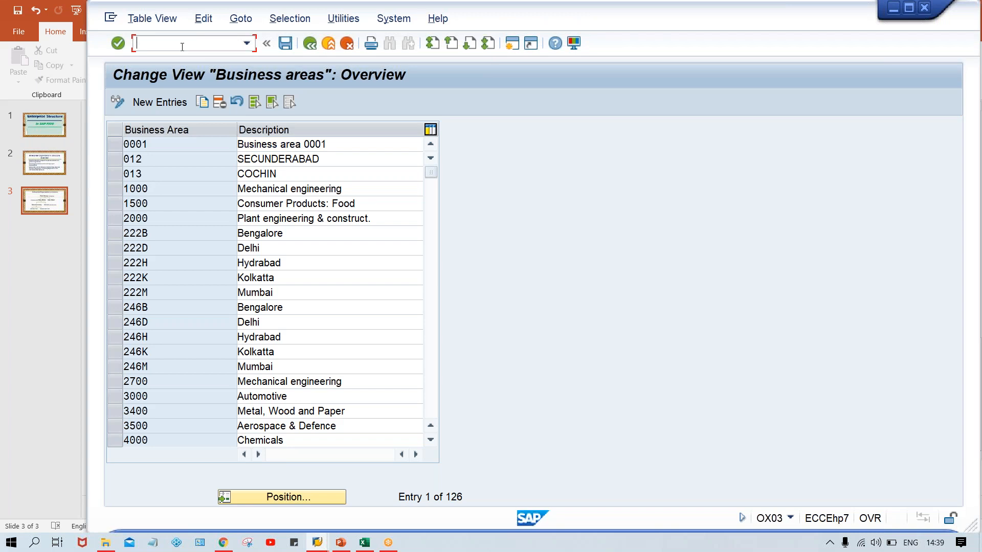
text(/N)
key(Return)
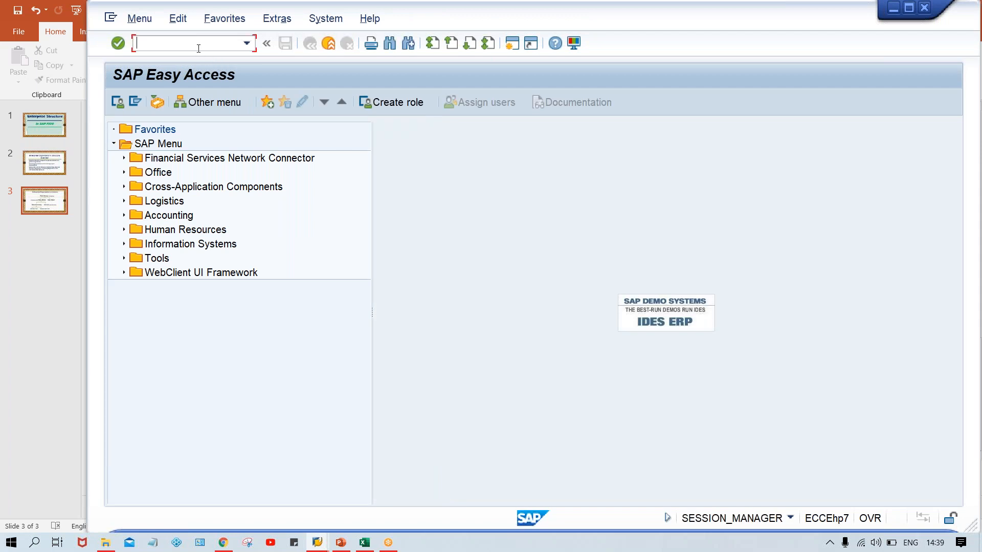
text(OX16)
key(Return)
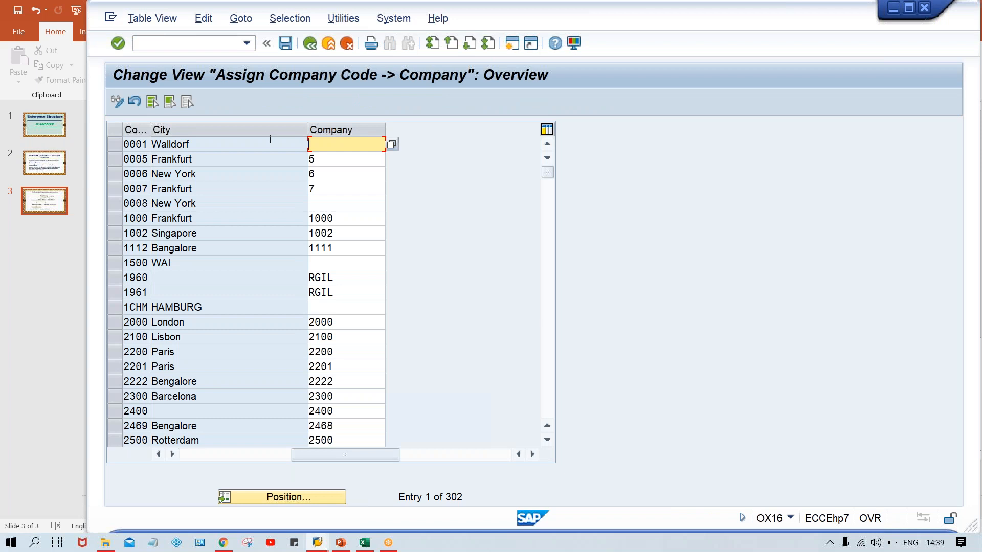
Switch from the company code assignment straight to transaction OX03 for business areas, using the /N prefix.
click(199, 44)
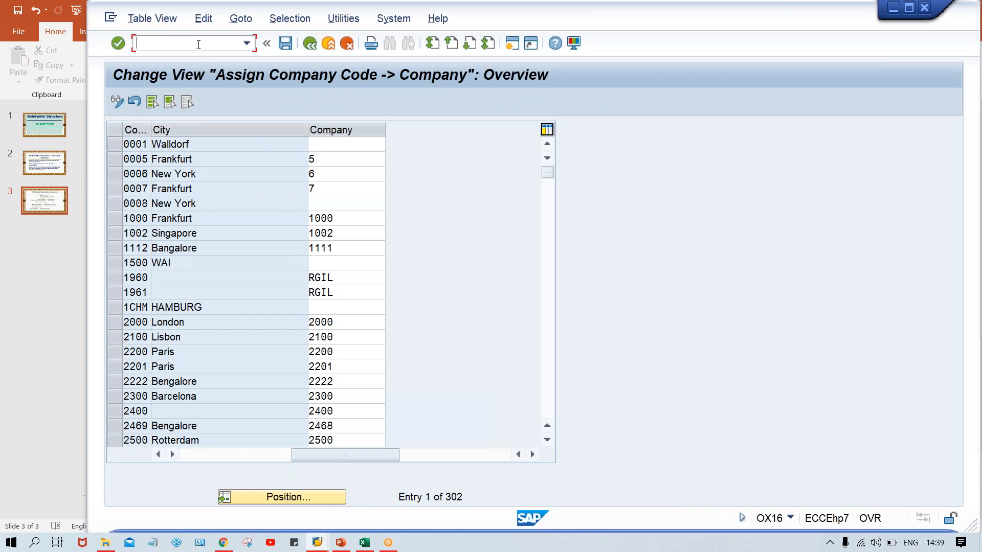
text(/N)
text(OX16)
key(Return)
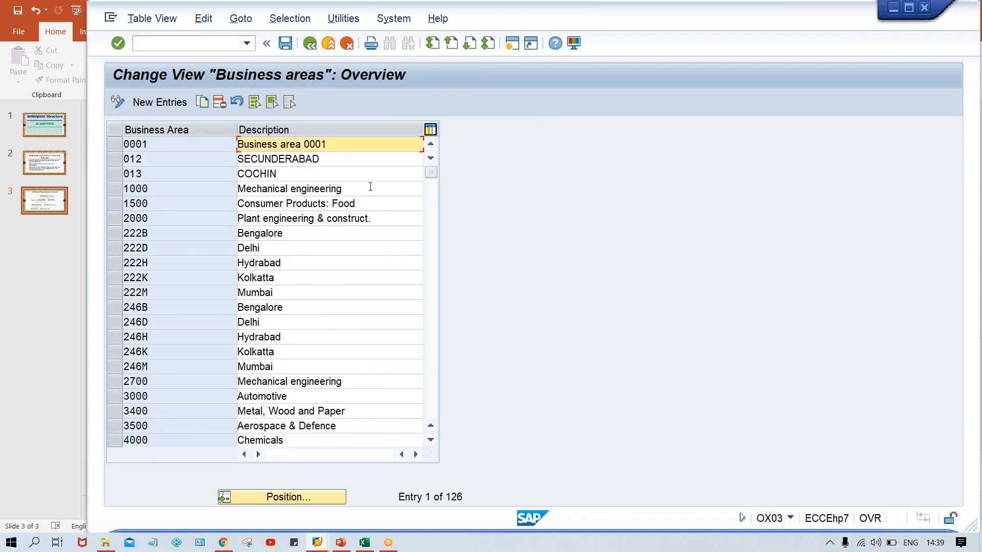
Add a new business area TMAN with the description MANF. BUSINESS AREA.
click(171, 105)
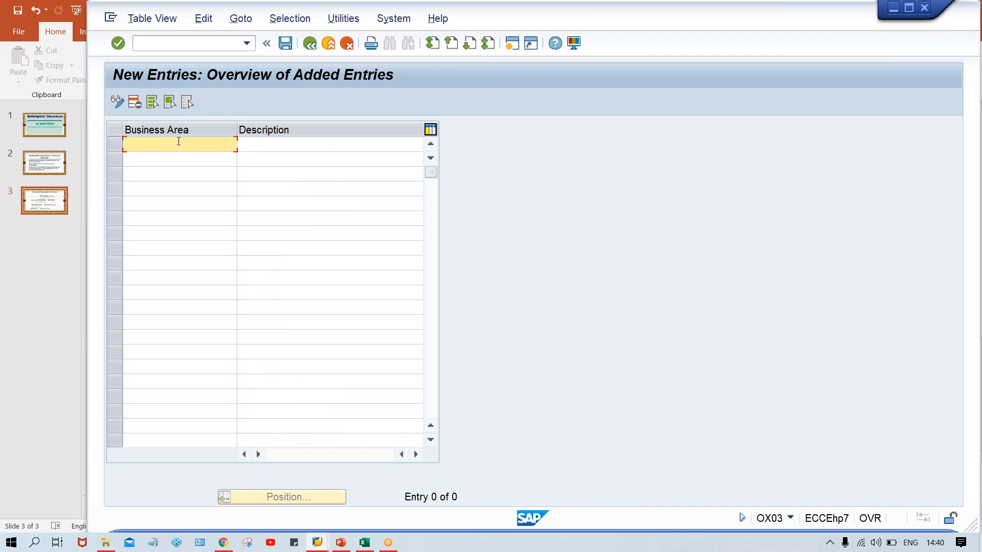
text(TM)
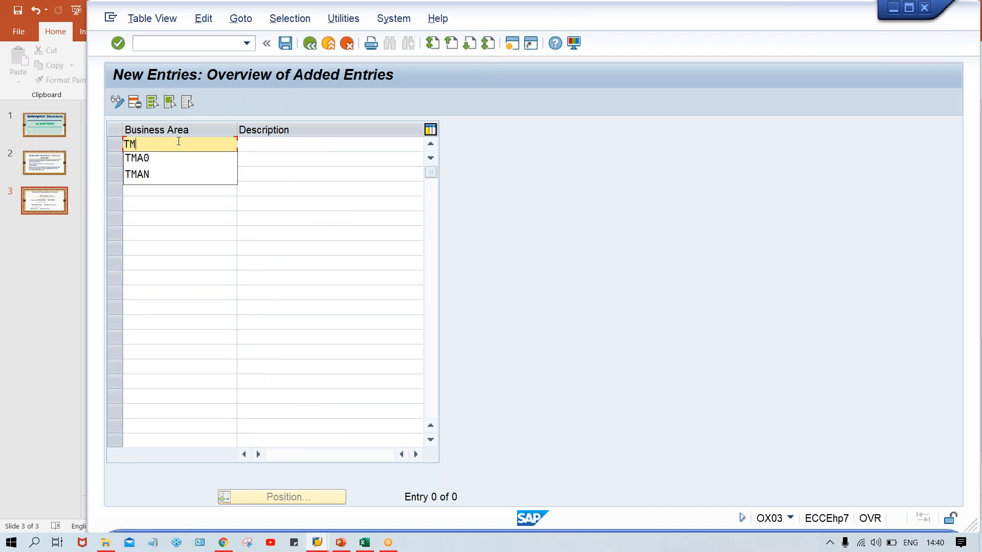
text(AN)
key(Tab)
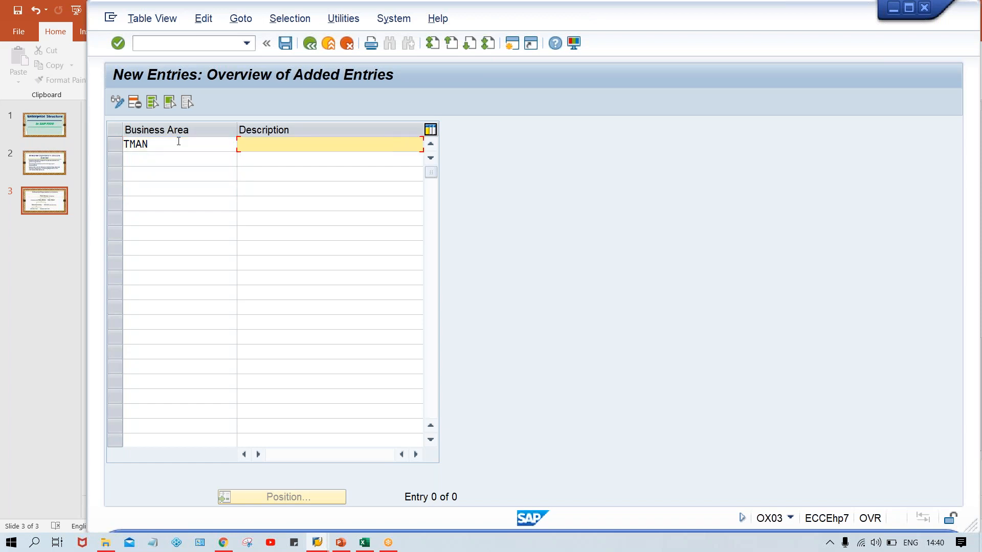
text(M)
key(Down)
key(Return)
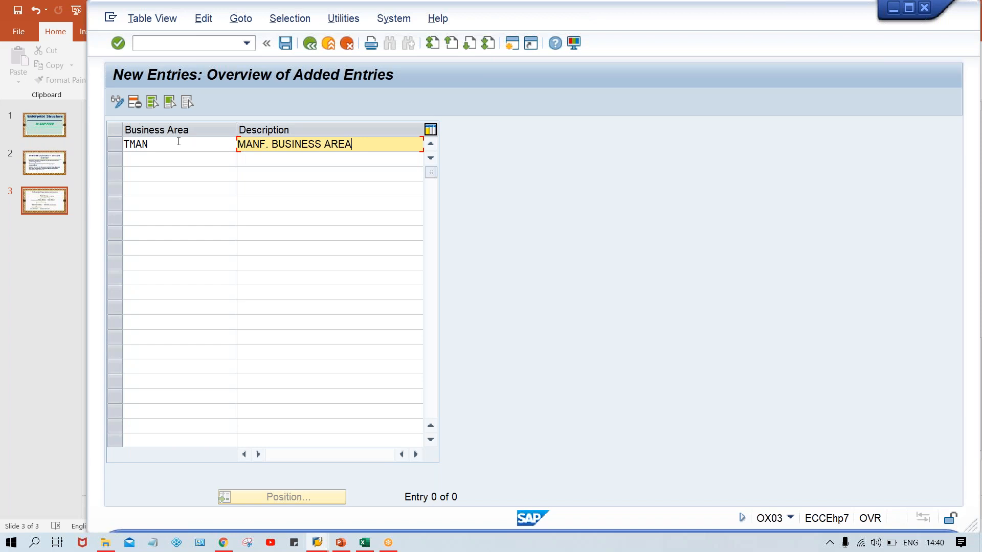
Try to add a second business area TSRV with the description SERV. BUSINESS AREA.
click(179, 141)
key(Down)
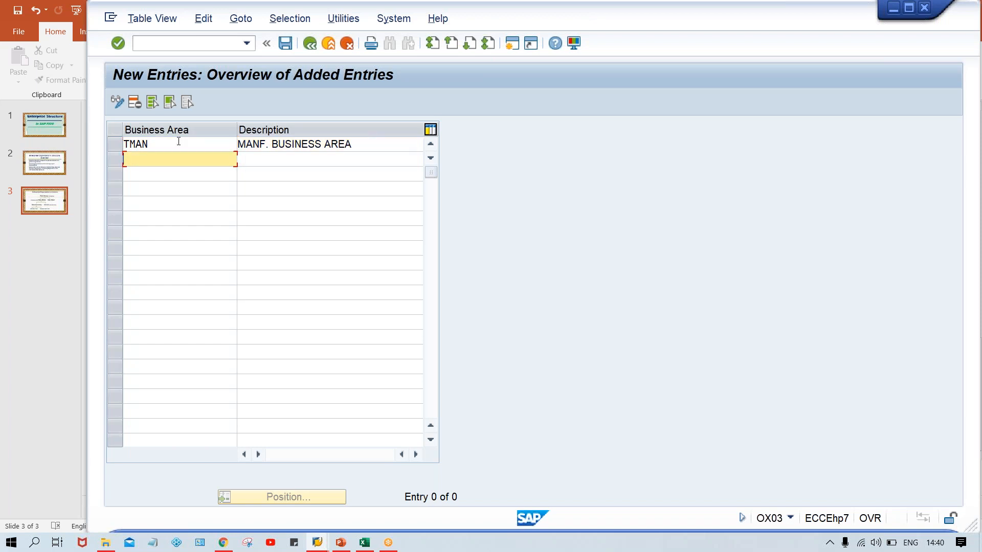
text(T)
key(Down)
key(Down)
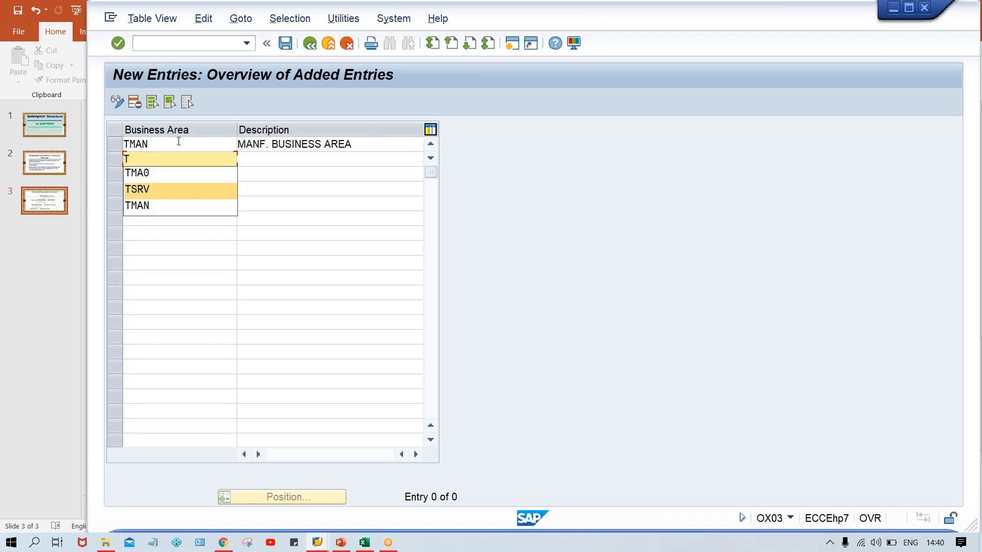
key(Return)
key(Tab)
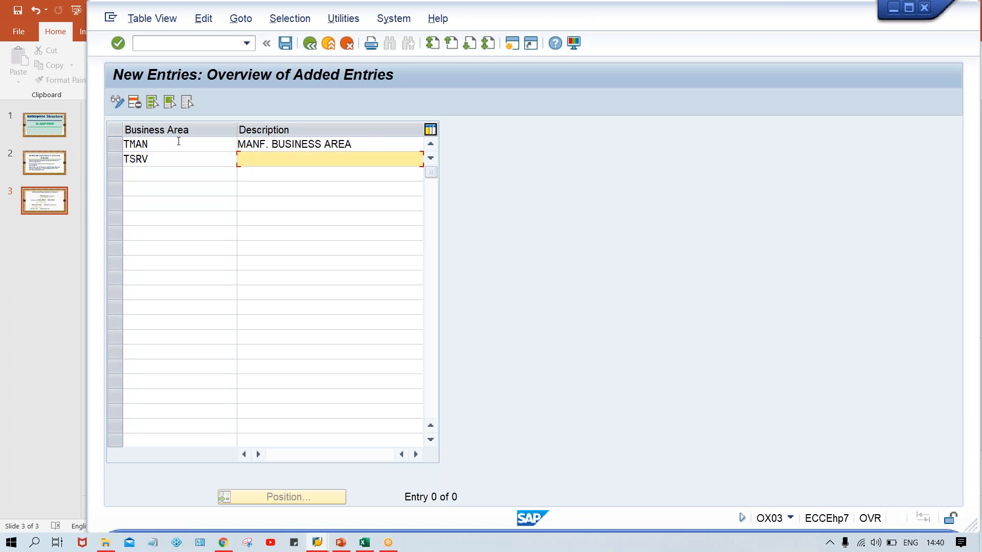
text(S)
key(Down)
key(Return)
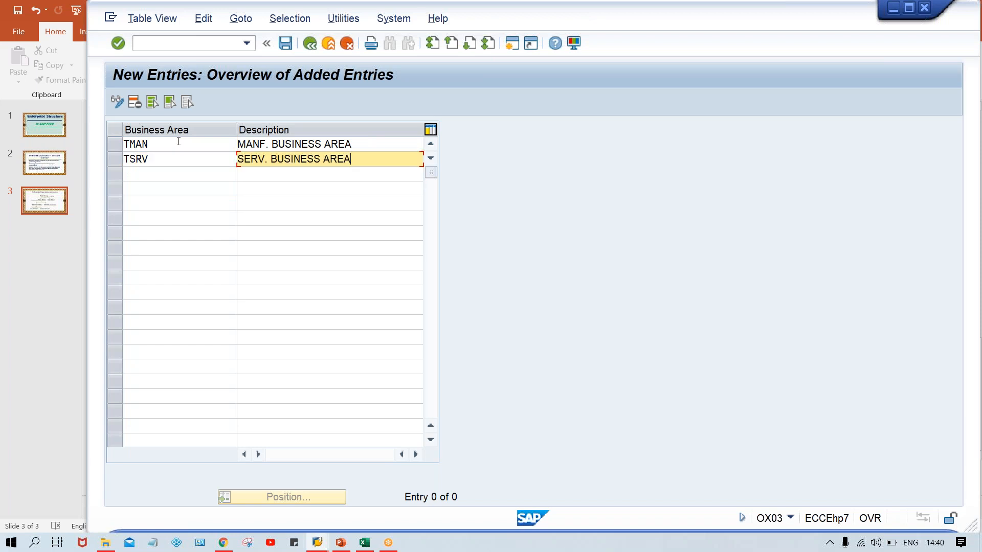
key(Return)
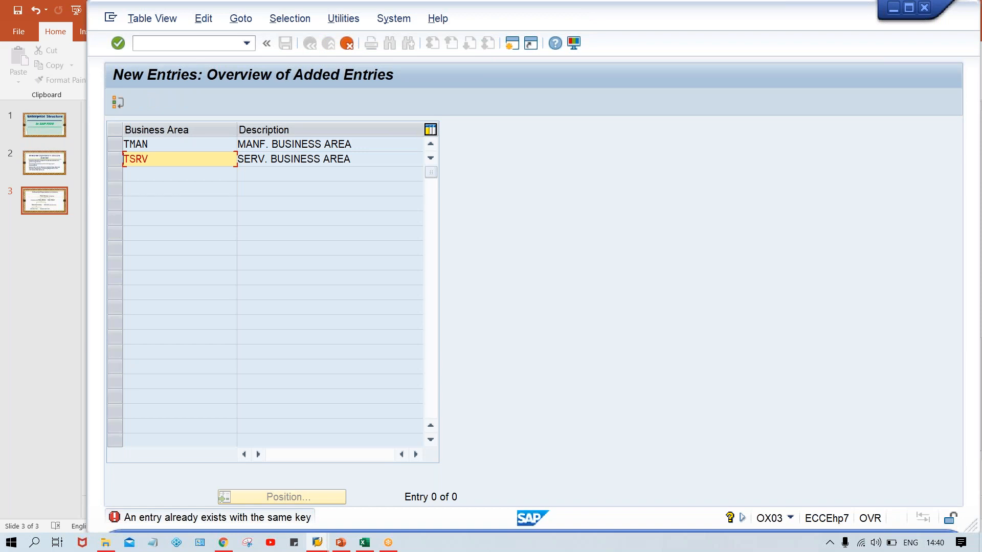
Try the code TSR1 for the service business area, and delete that entry.
click(147, 159)
key(BackSpace)
key(Return)
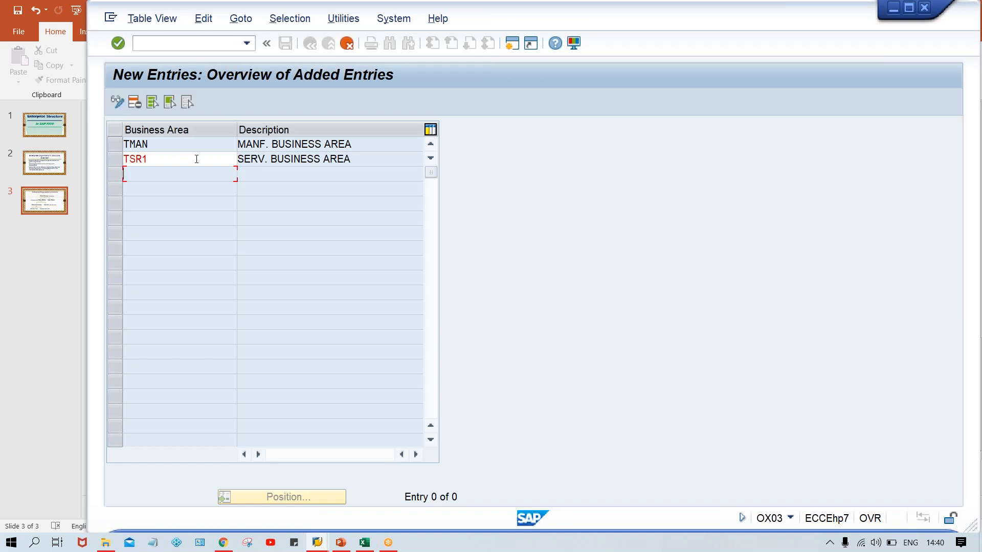
click(120, 153)
click(135, 102)
Save the new business area TMAN and confirm its customizing request.
key(ctrl+s)
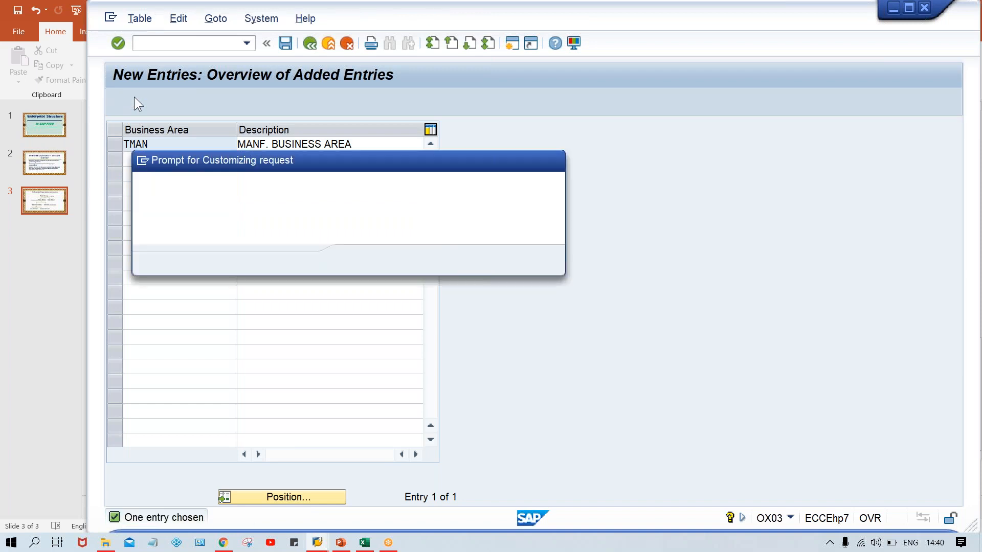
click(356, 263)
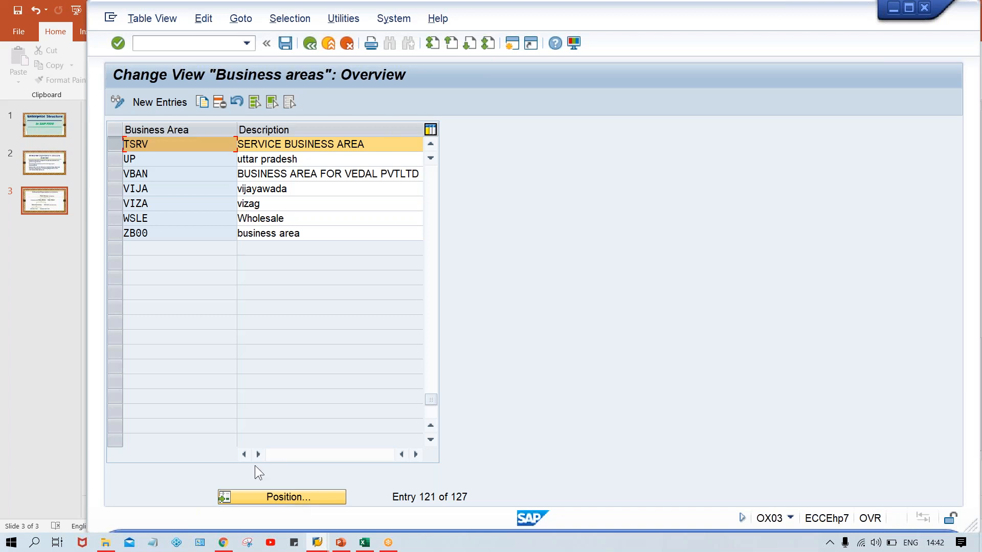
Switch from the business areas overview to G/L document entry with the command /NFB50, using company code TM00.
click(188, 47)
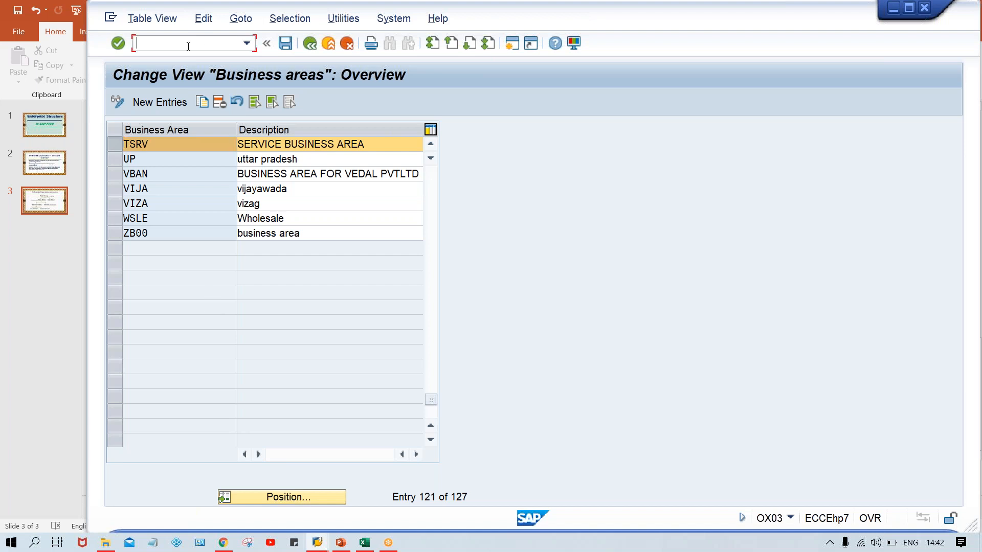
text(/NFB50)
key(Return)
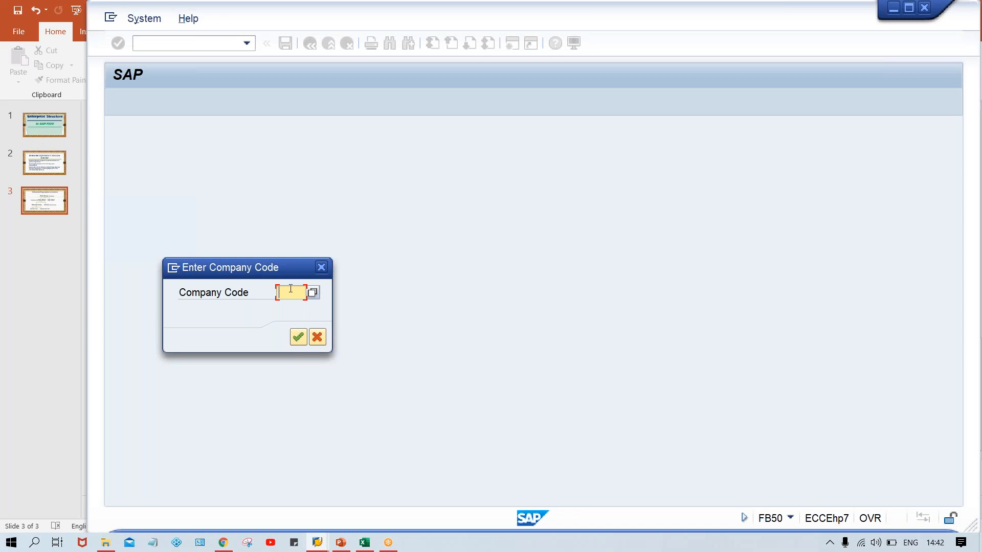
text(TM00)
key(Return)
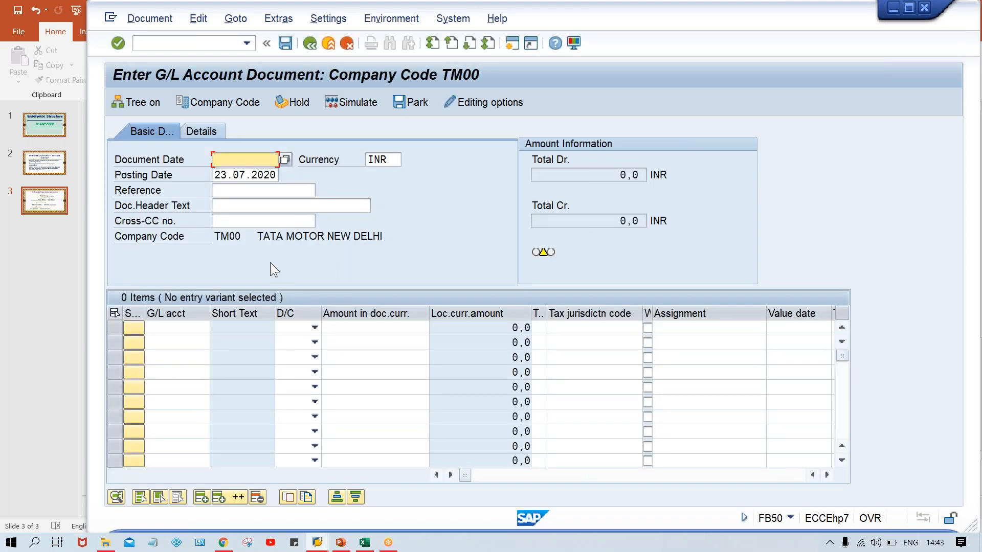
Examine the company code, its name and the header text field in the G/L account document header.
click(290, 234)
drag(290, 234, 392, 240)
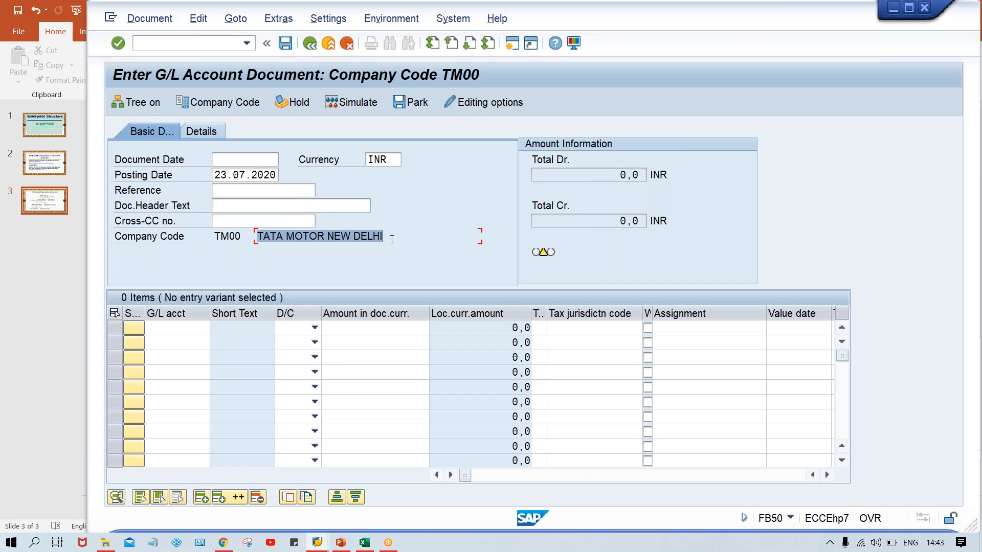
drag(214, 235, 245, 236)
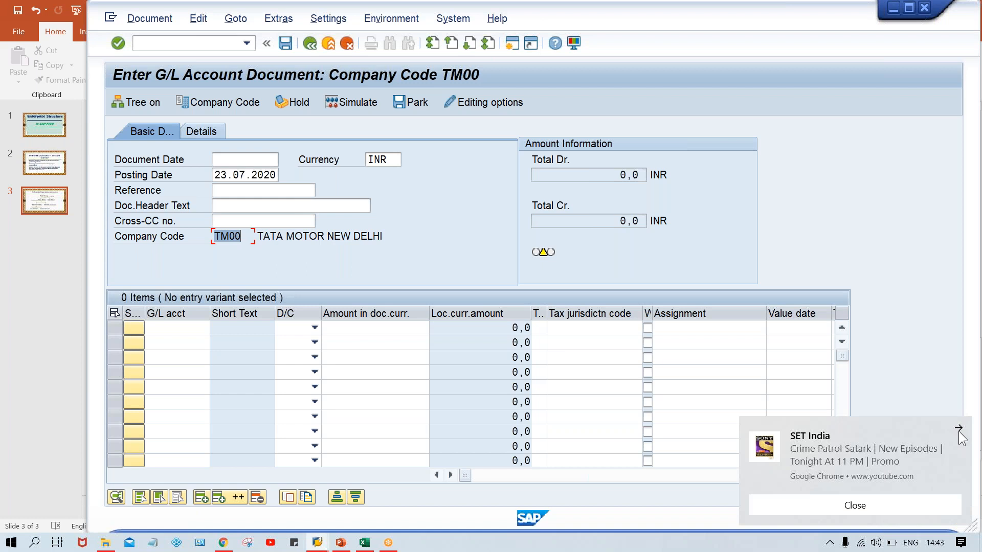
click(959, 427)
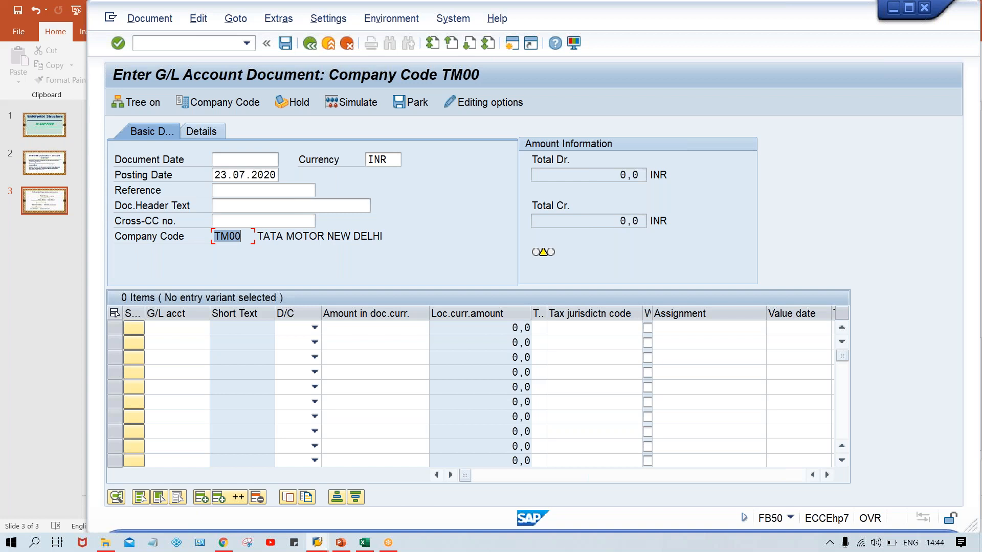
click(246, 200)
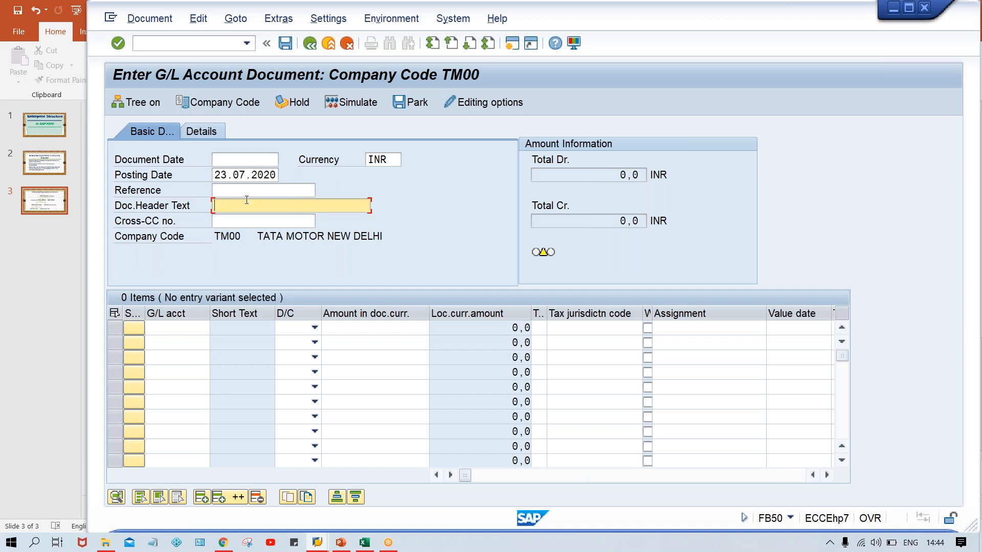